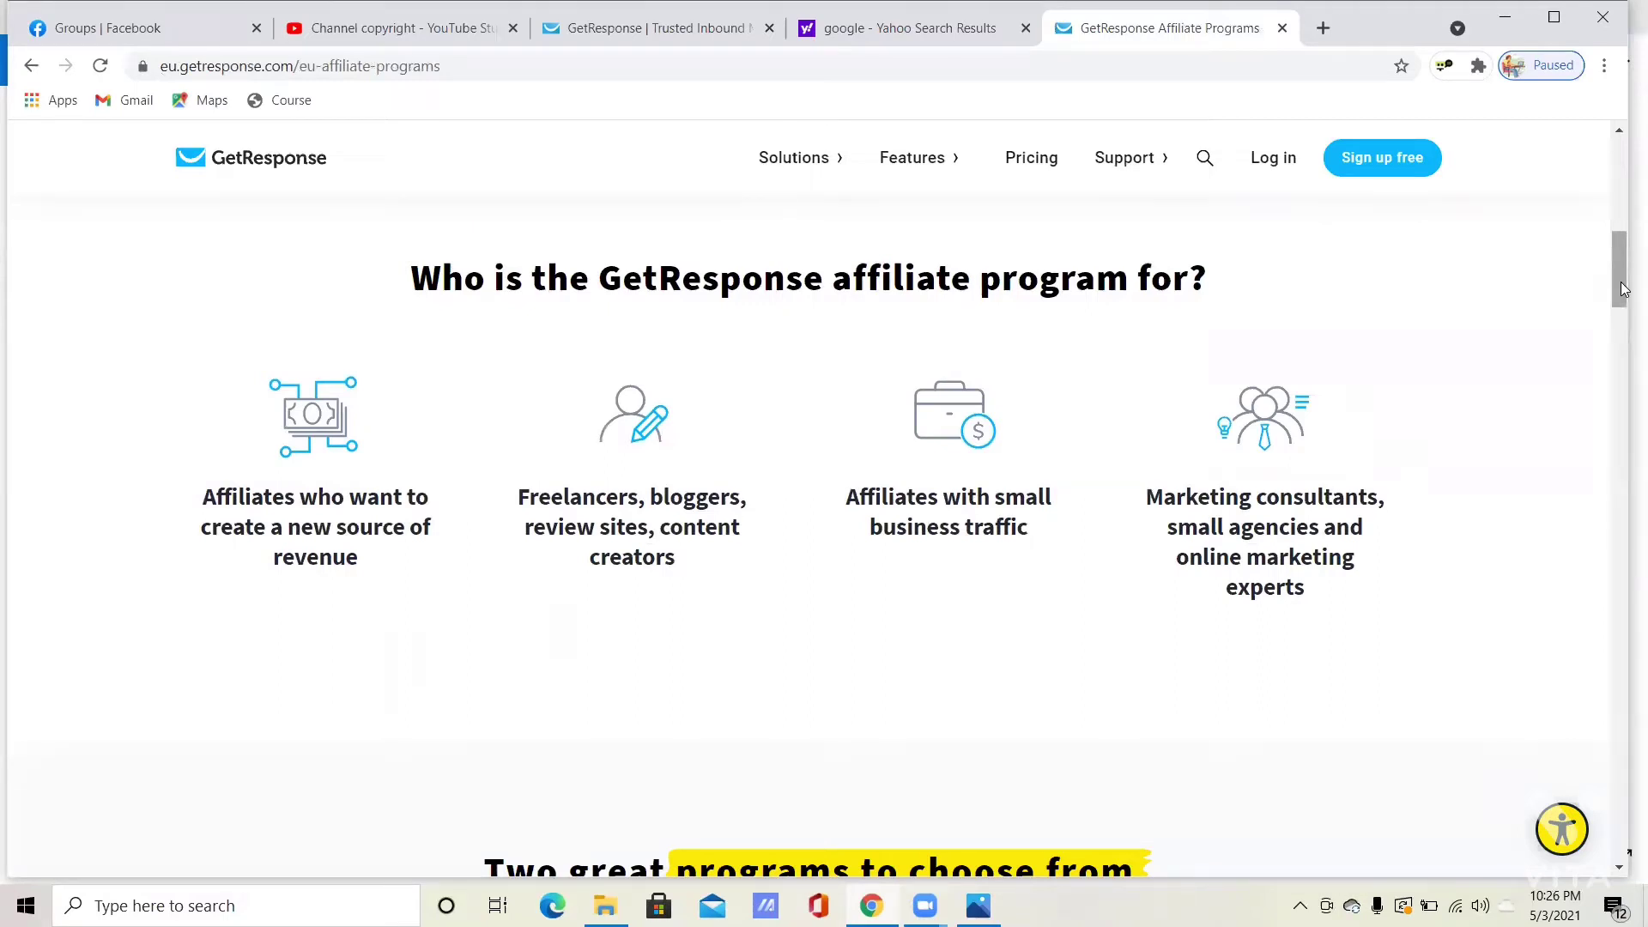
- Open the sign-up form for the GetResponse Affiliate Recurring Program
left_click_drag(1623, 289, 1622, 357)
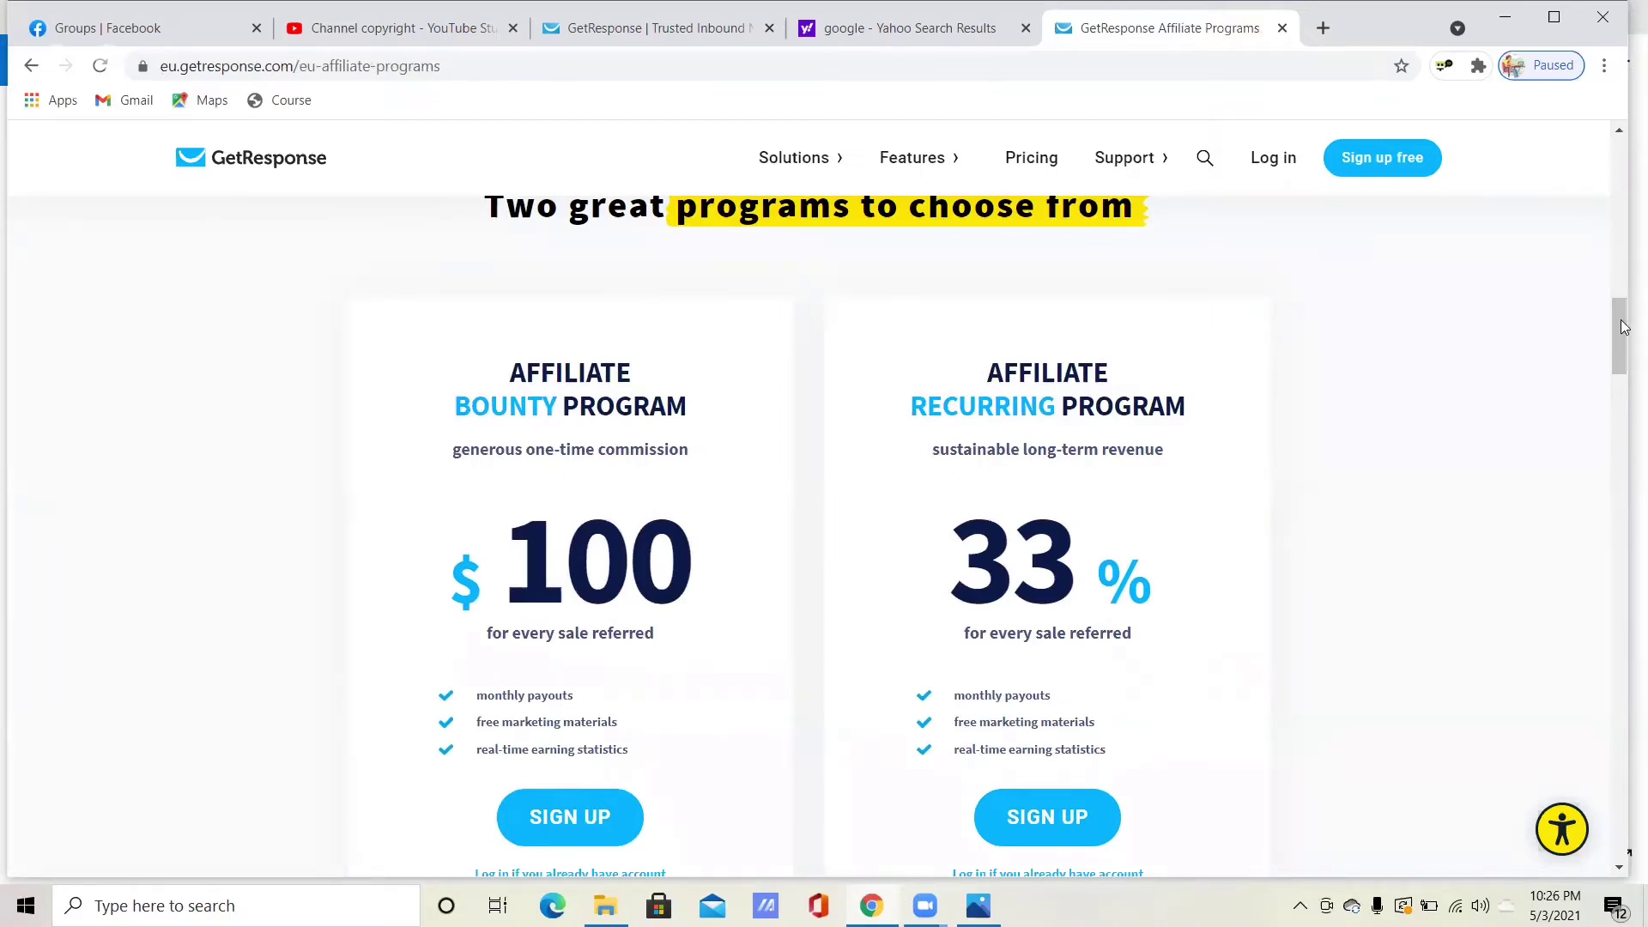
left_click_drag(1620, 334, 1623, 359)
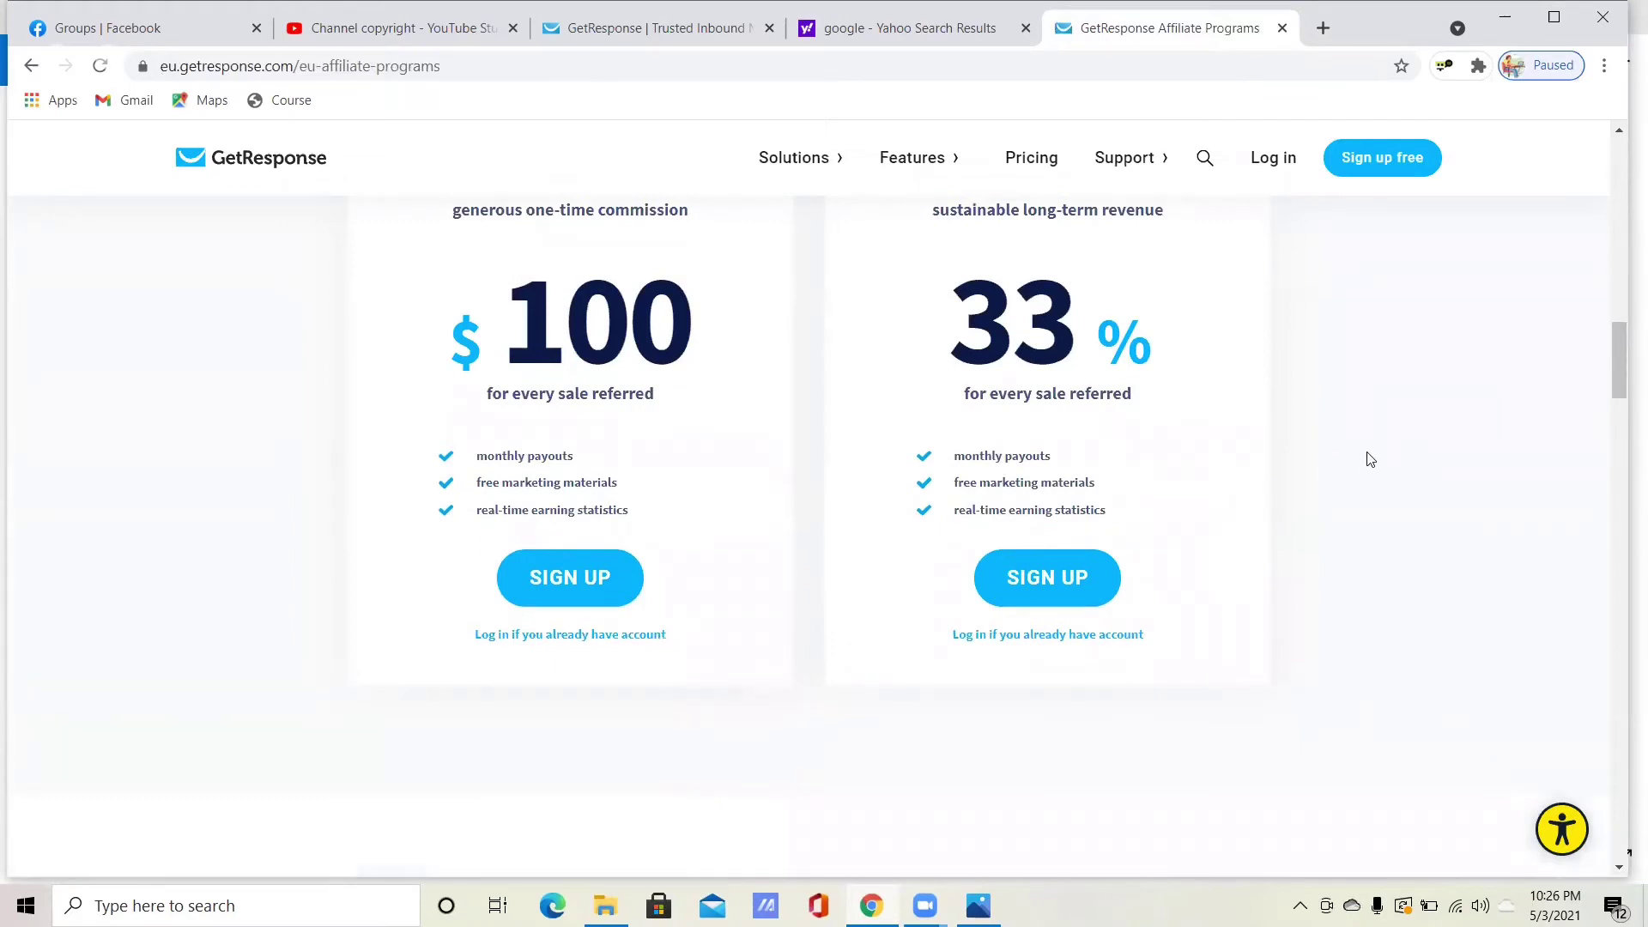
left_click(1041, 595)
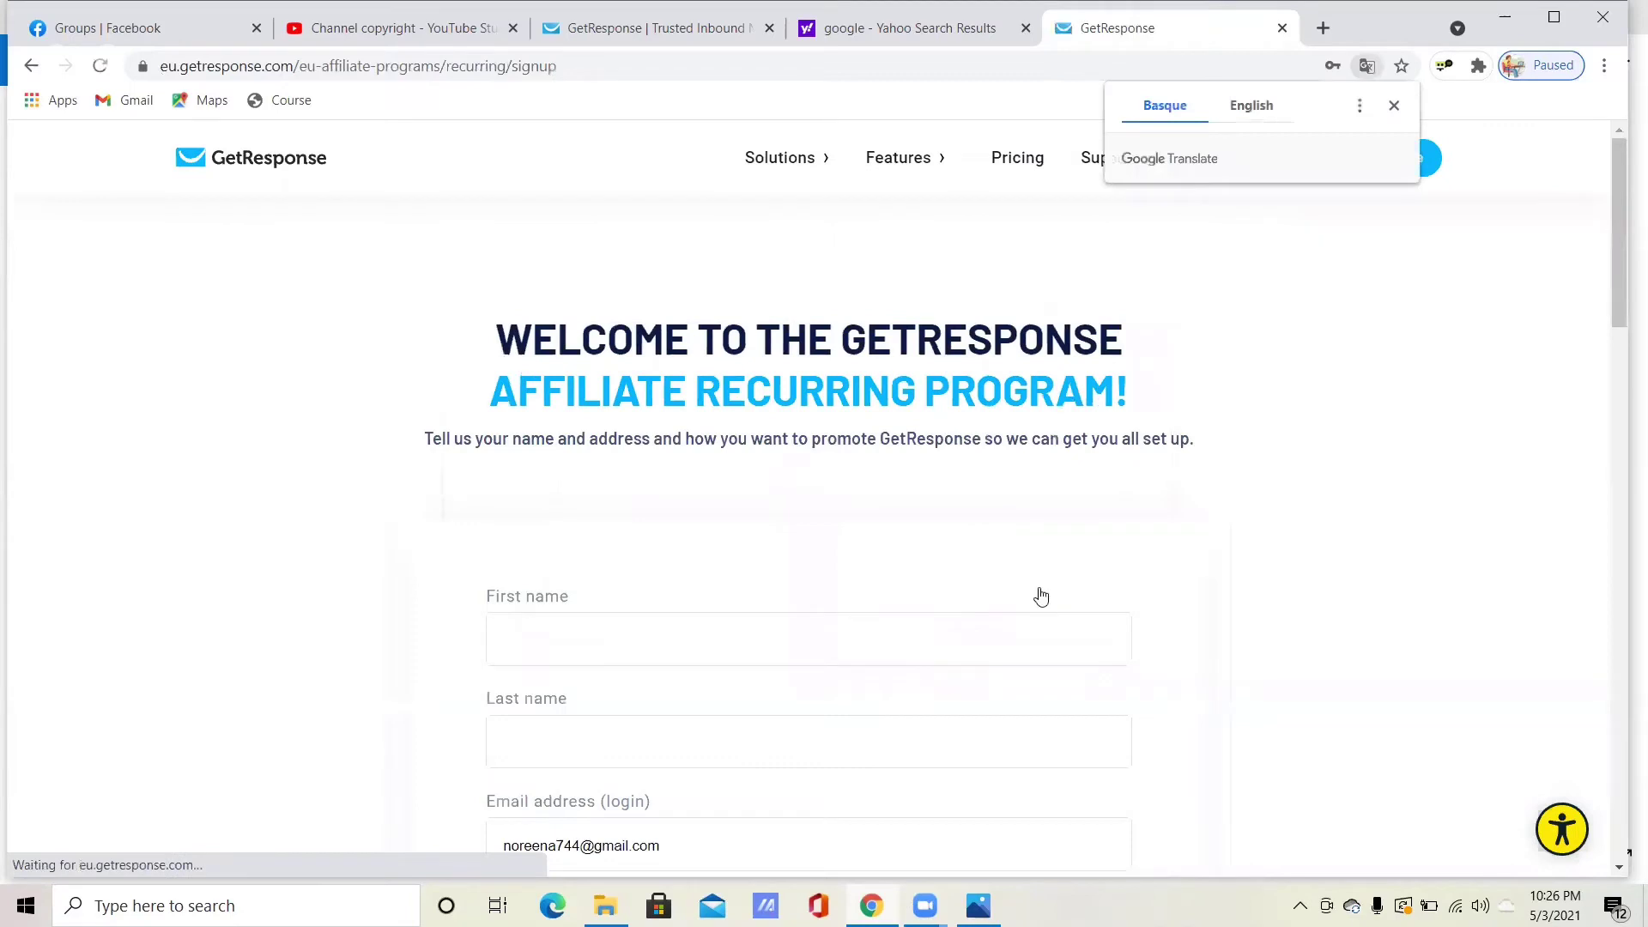
- Choose Social media and Email marketing to your list as the ways to promote GetResponse in the sign-up form
left_click_drag(1611, 269, 1610, 476)
left_click(683, 388)
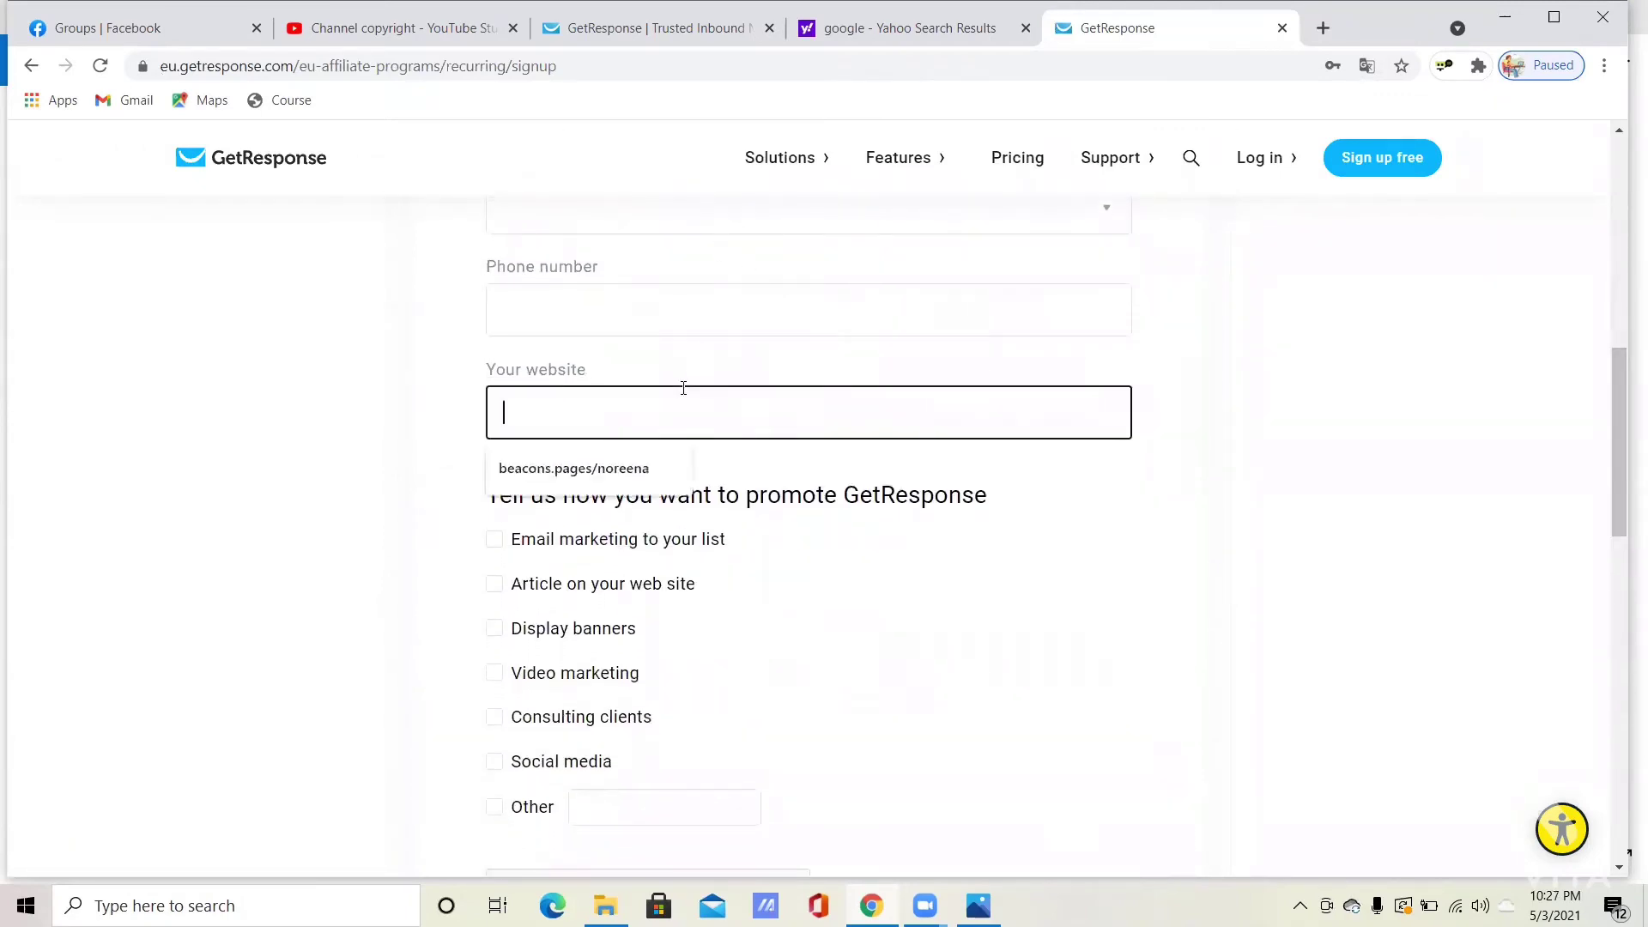
left_click(326, 511)
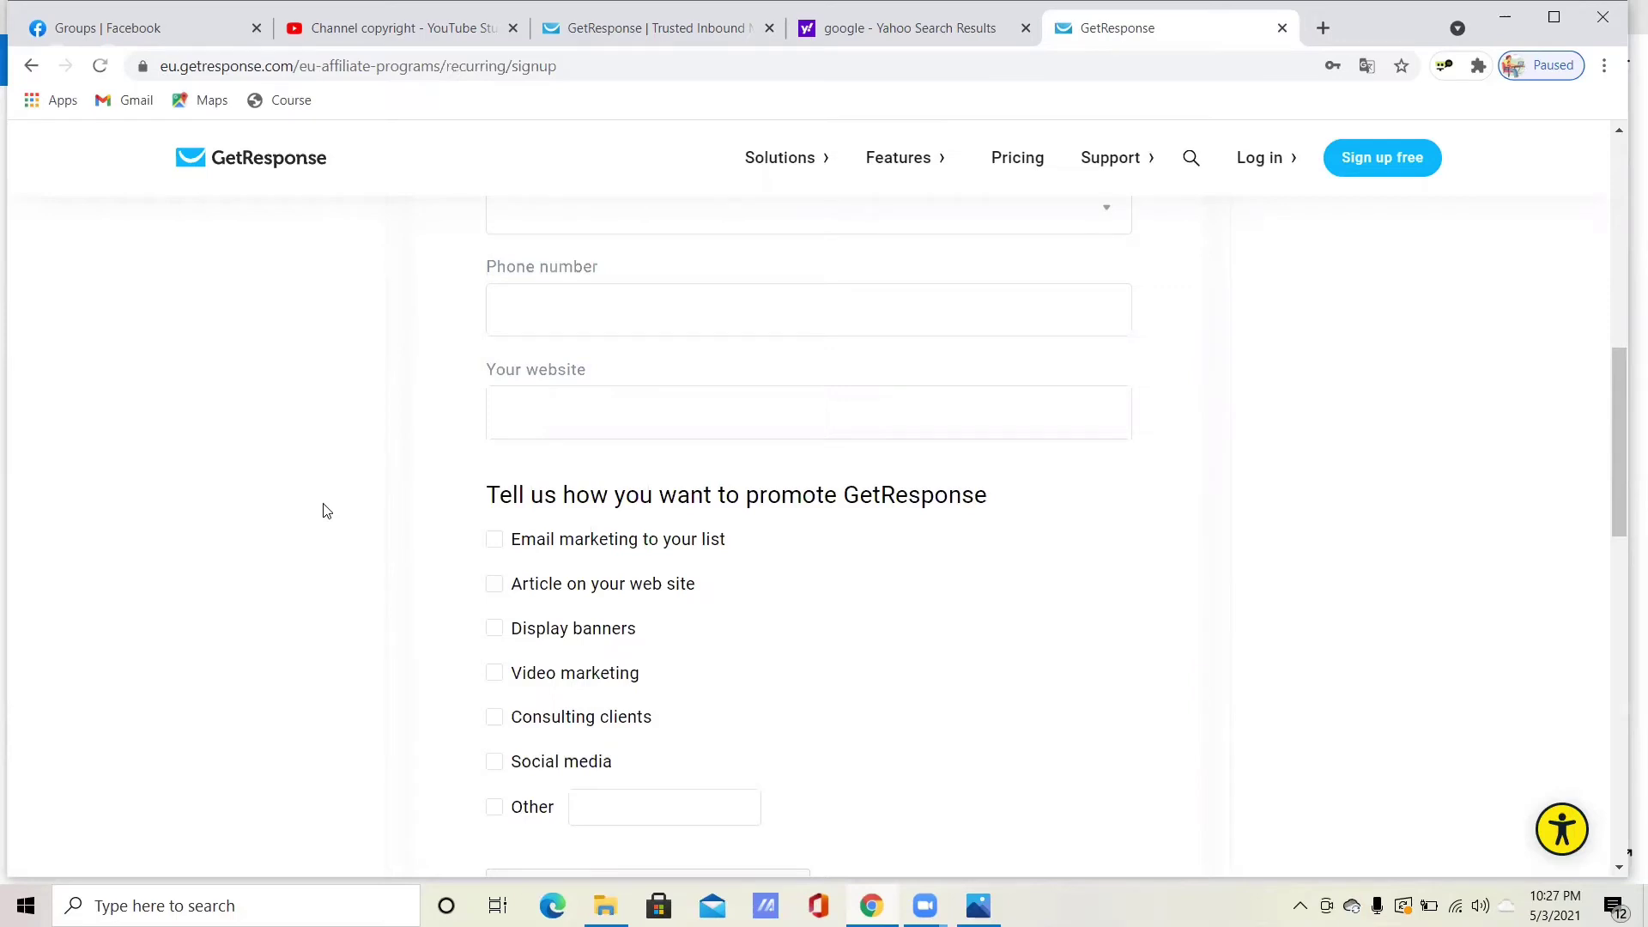
left_click(496, 762)
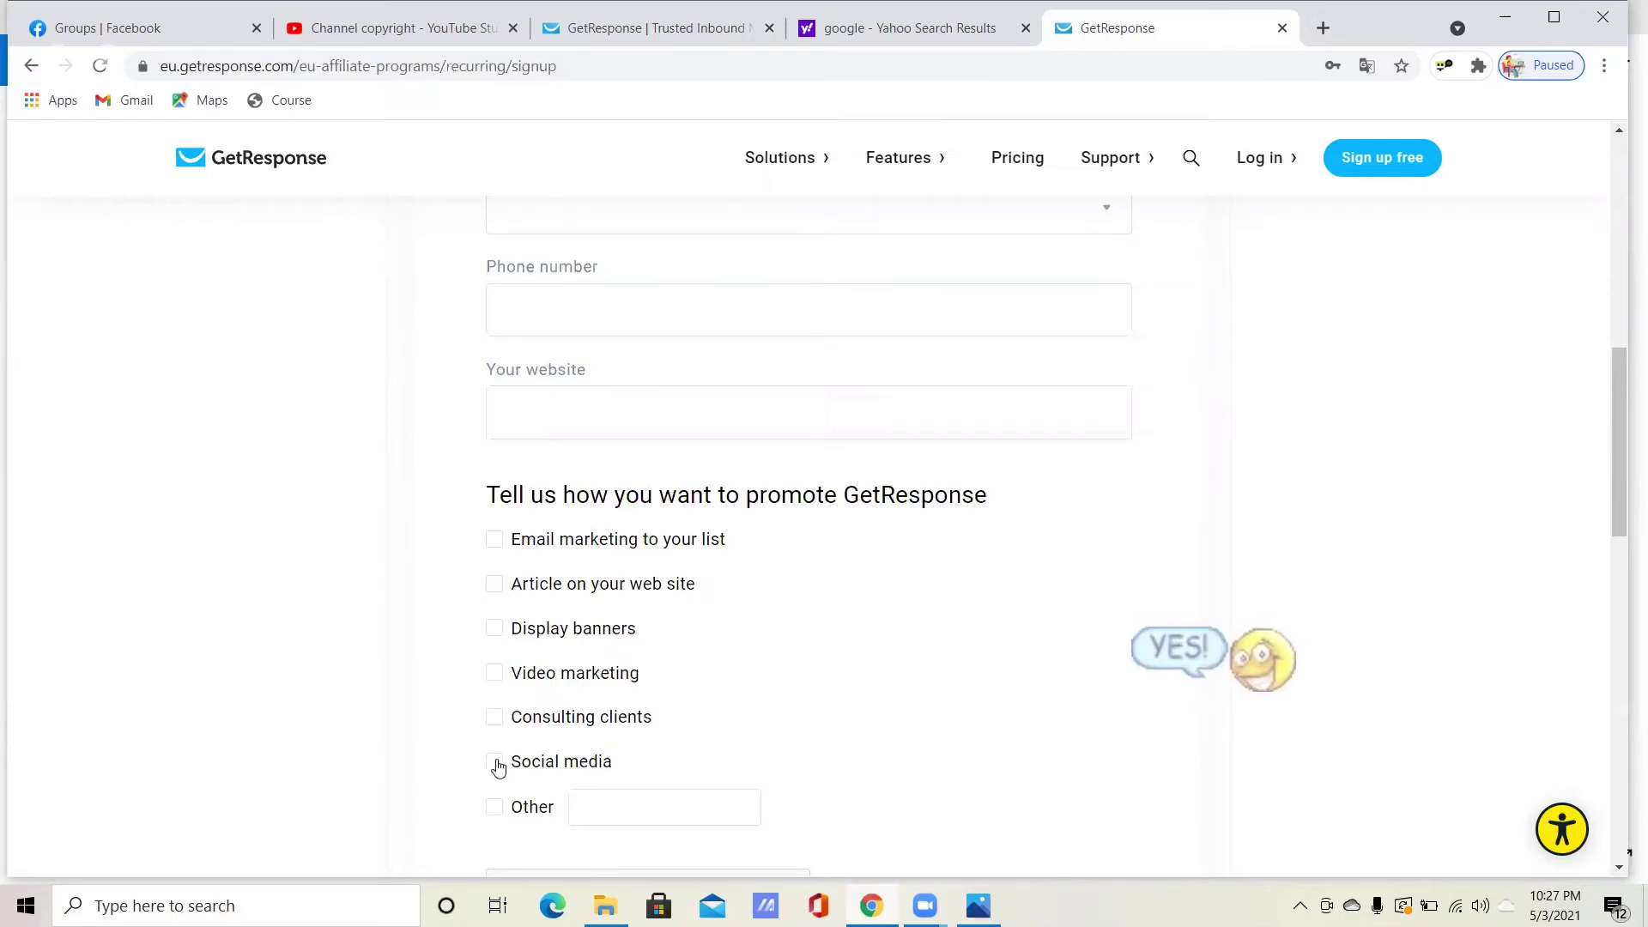
left_click(495, 542)
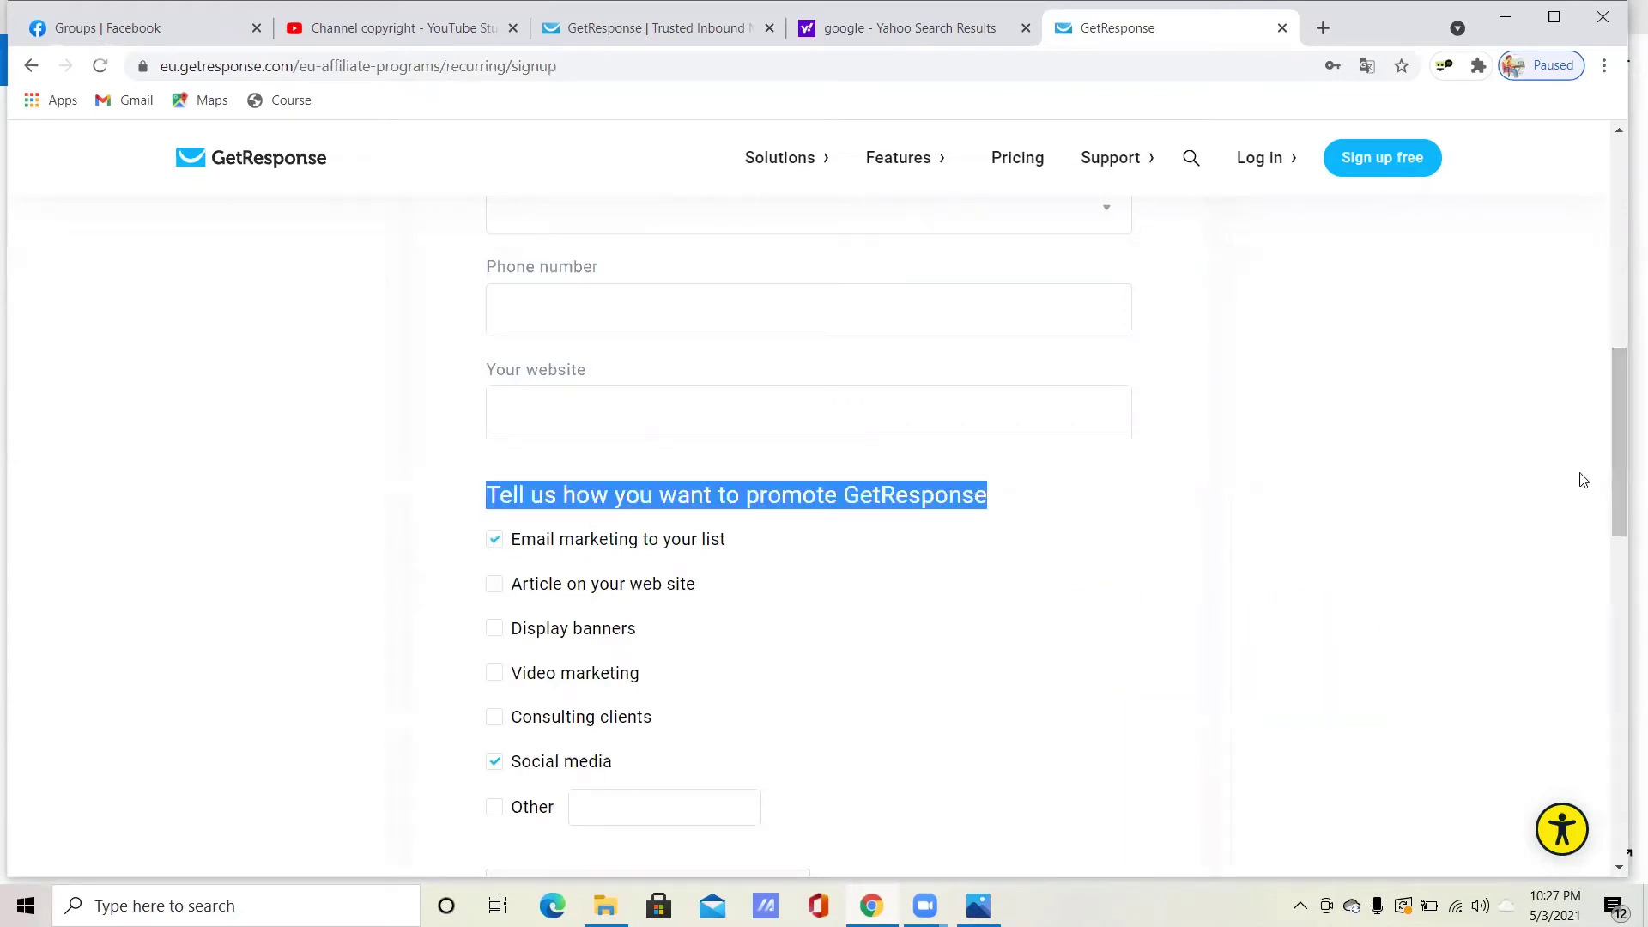
left_click_drag(1610, 474, 1621, 529)
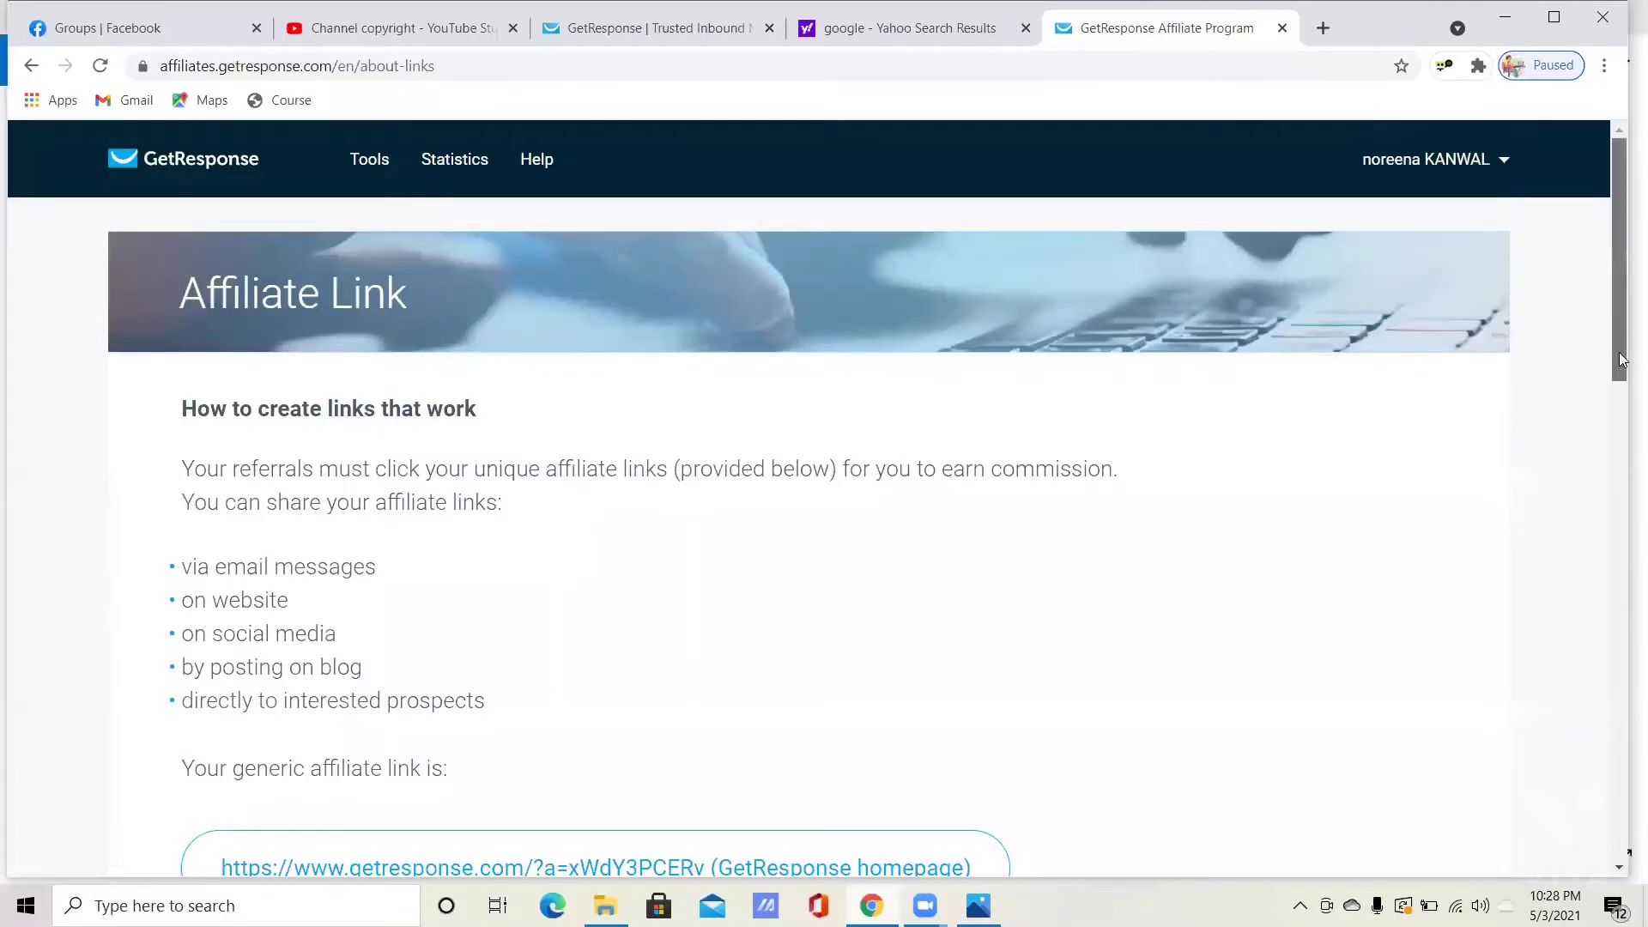
- Select the URL of the generic affiliate link to the GetResponse homepage on the Affiliate Link page
left_click_drag(1619, 359, 1618, 431)
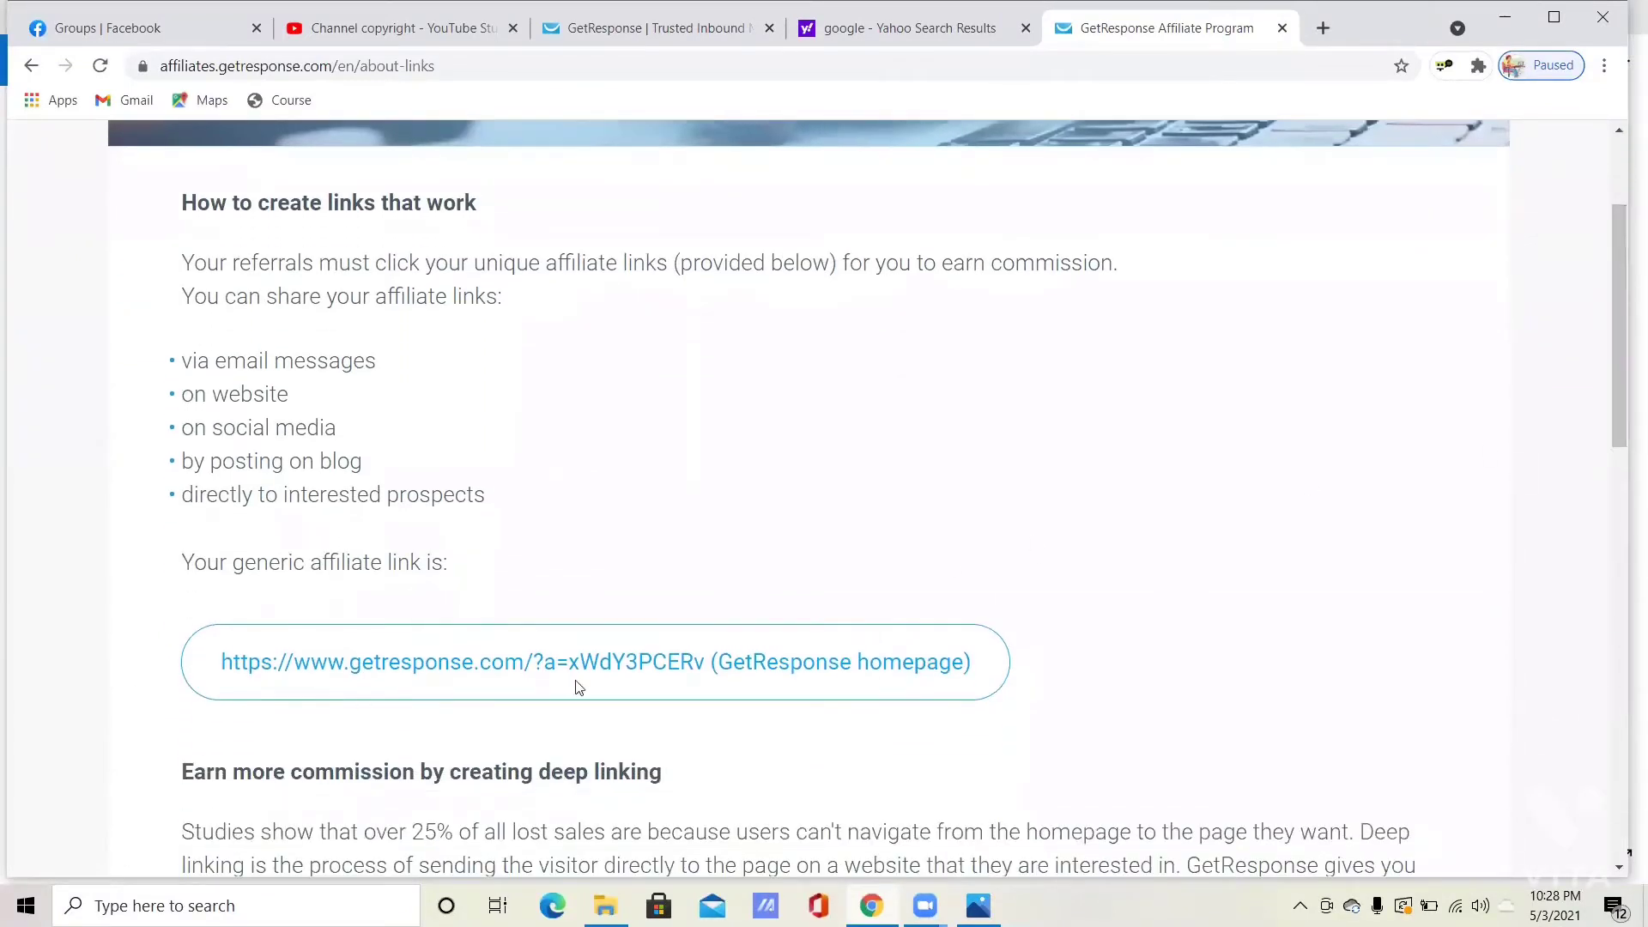
left_click_drag(705, 662, 168, 676)
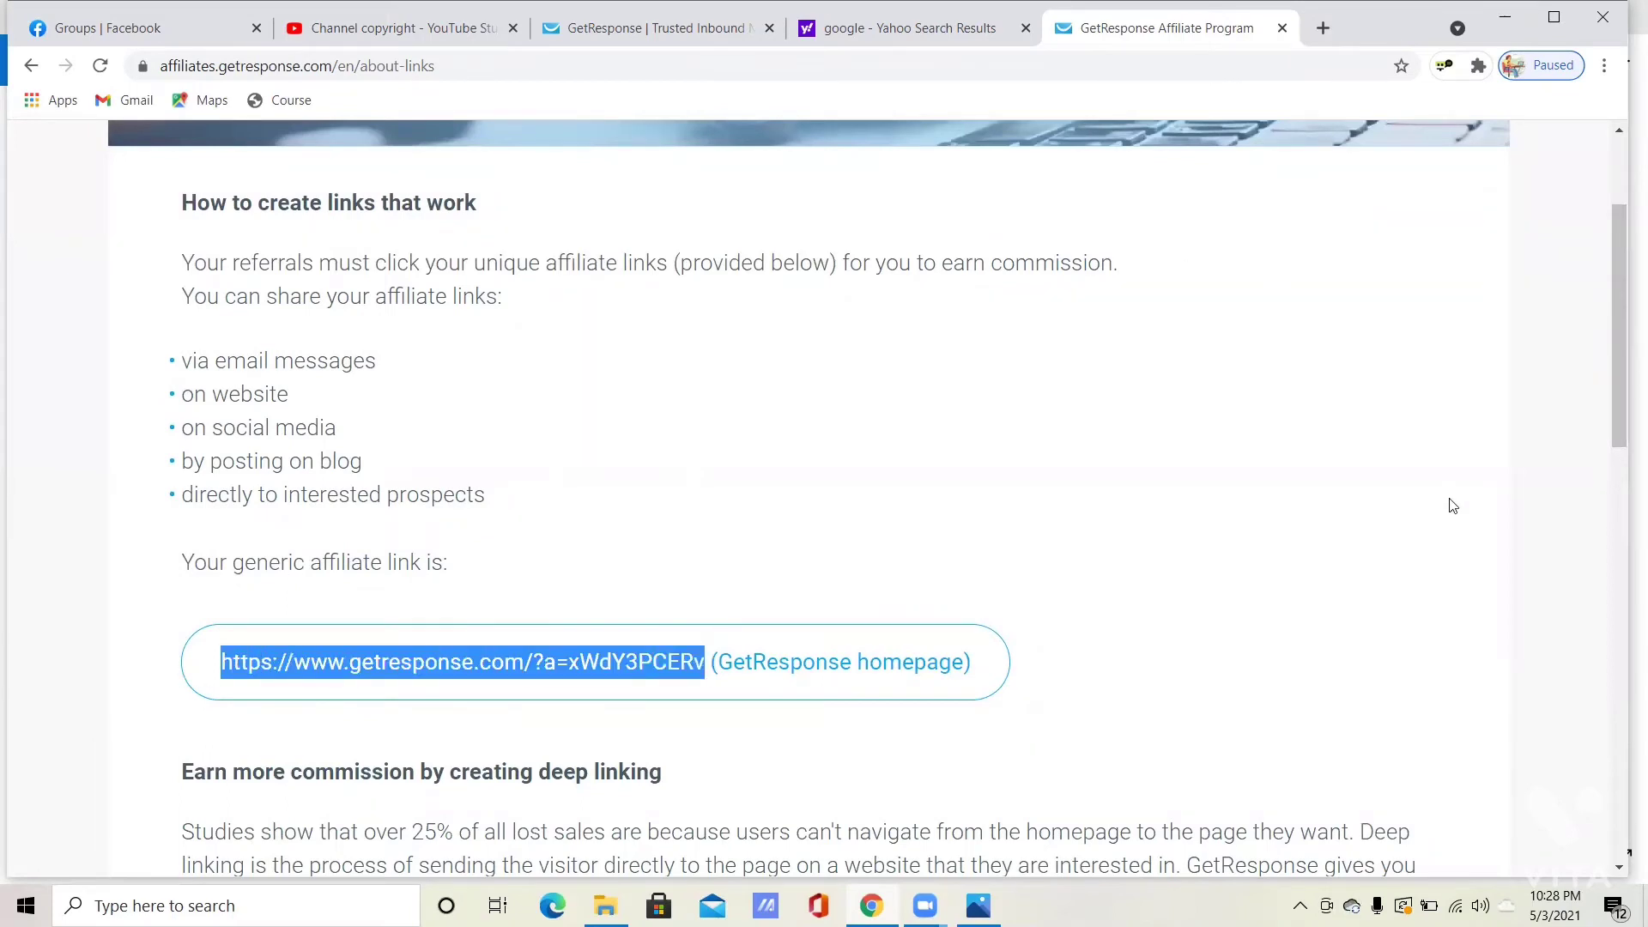
left_click_drag(1619, 397, 1578, 302)
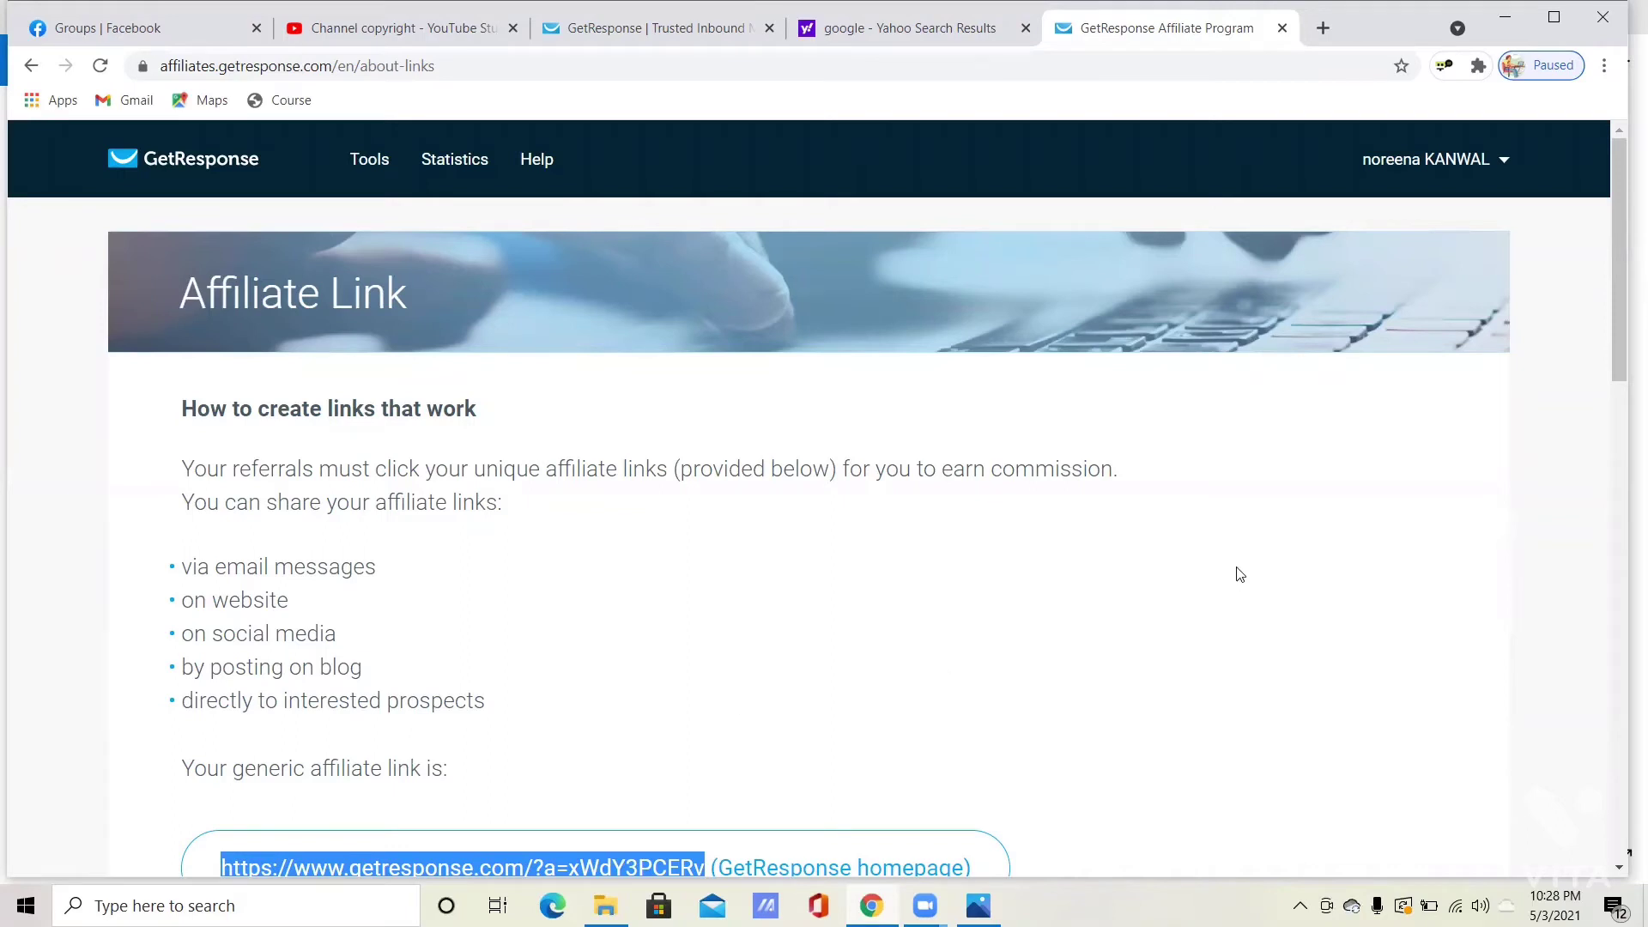
left_click_drag(1620, 347, 1620, 427)
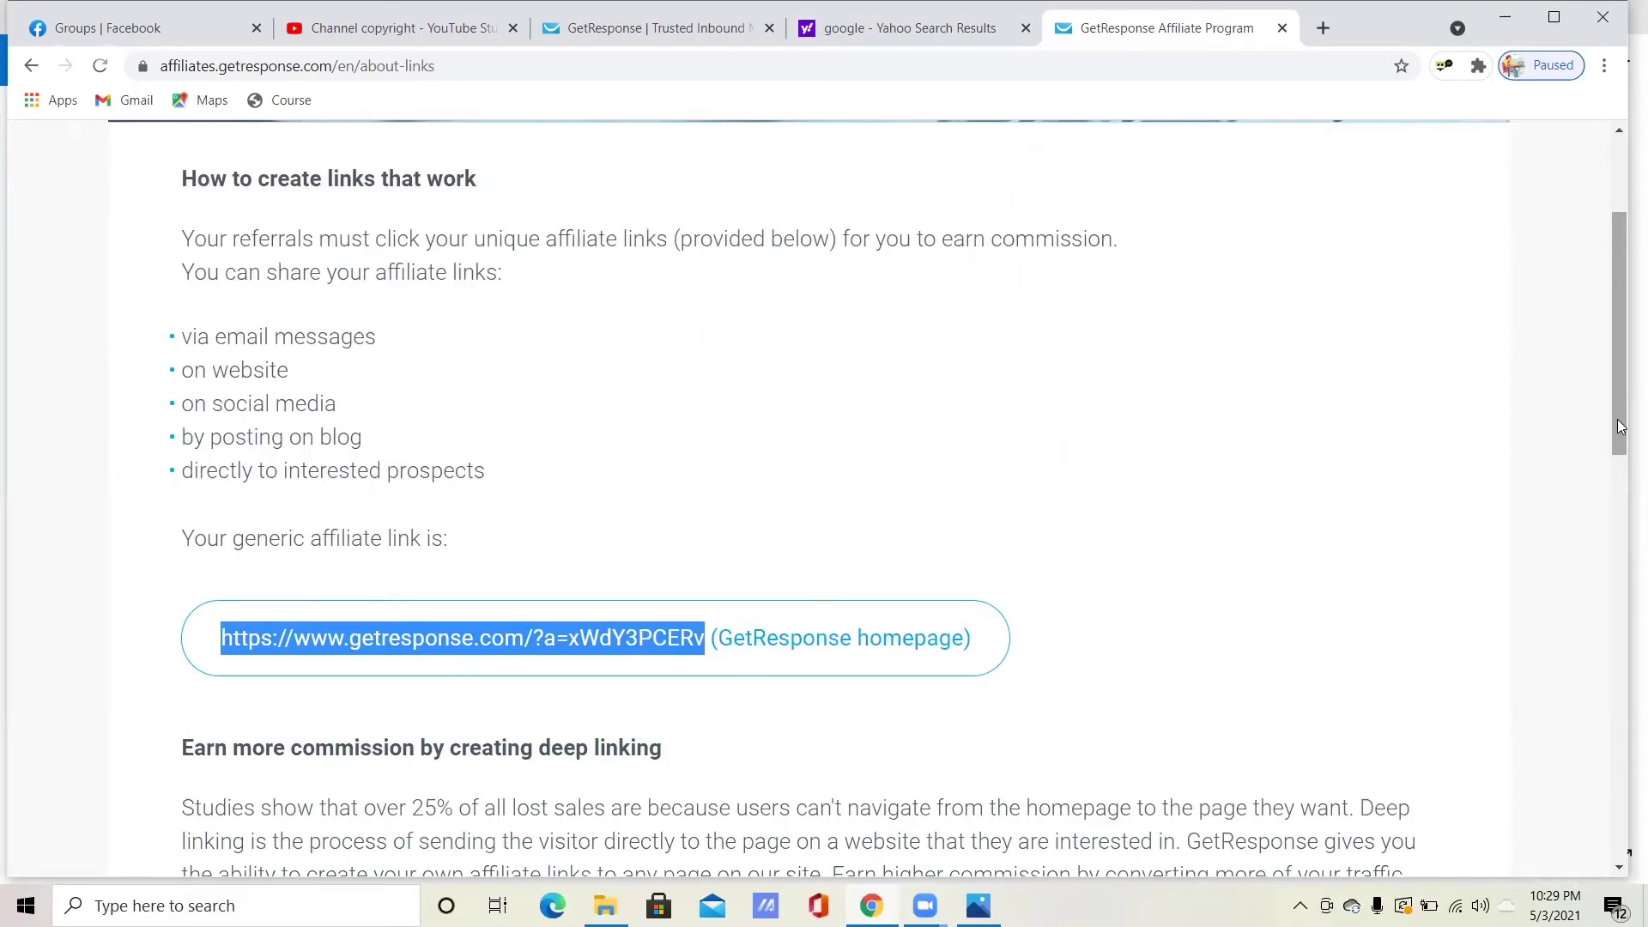
- Open the Banners promotional tool and review the English 300x250 banners offered in the Banners Finder
left_click_drag(1620, 427, 1610, 288)
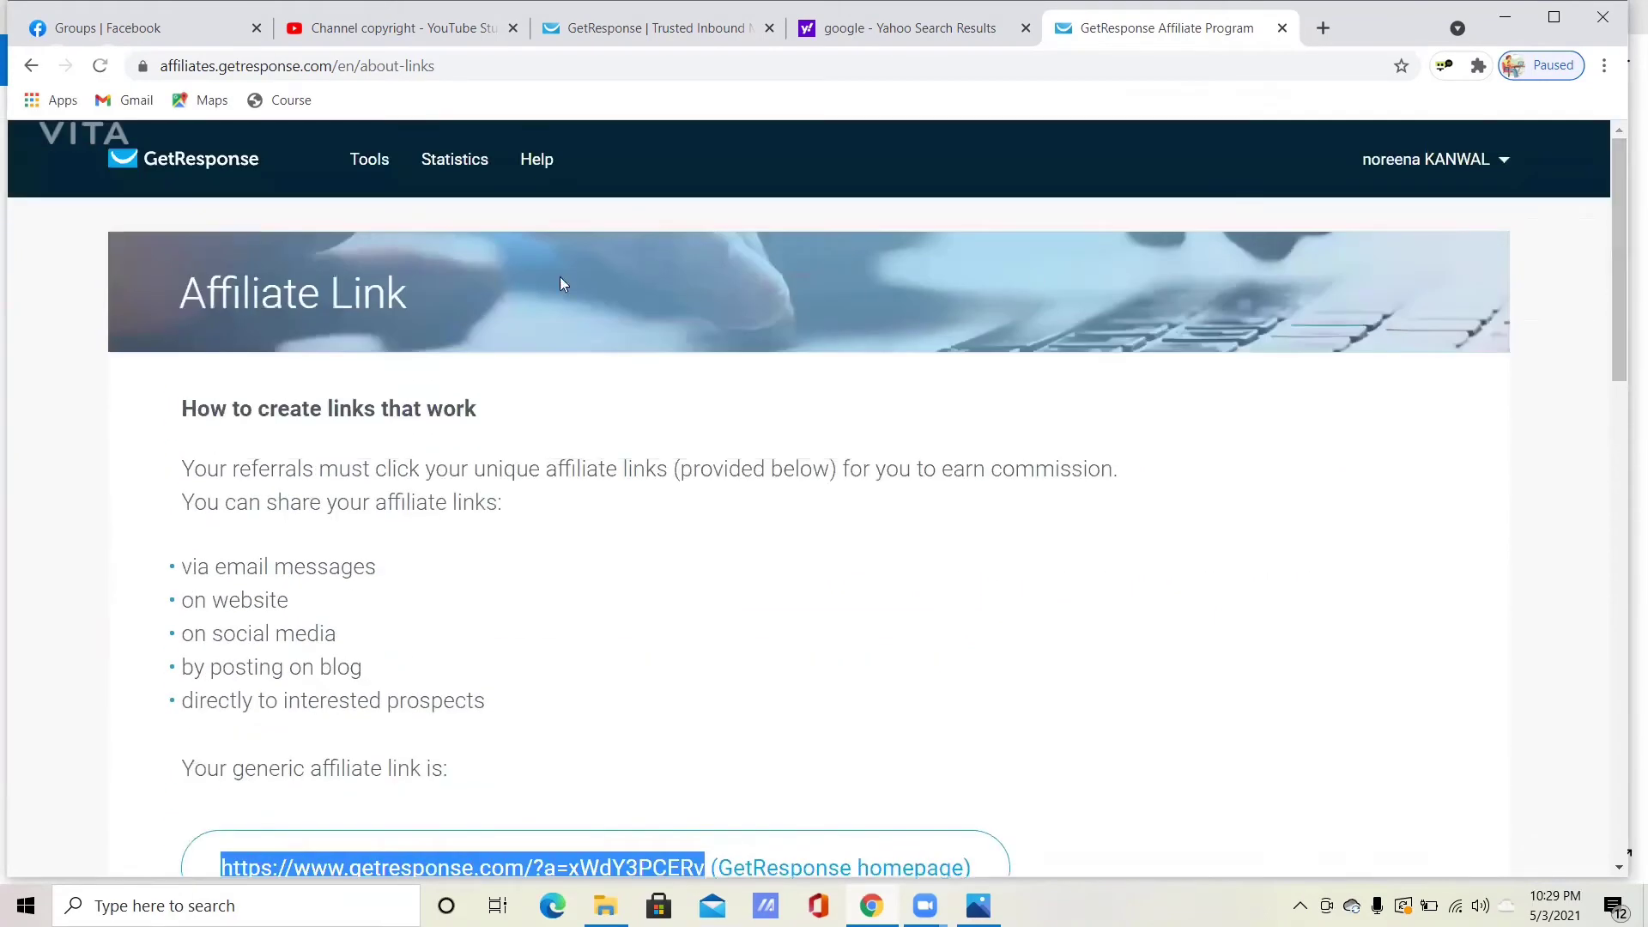
left_click(357, 172)
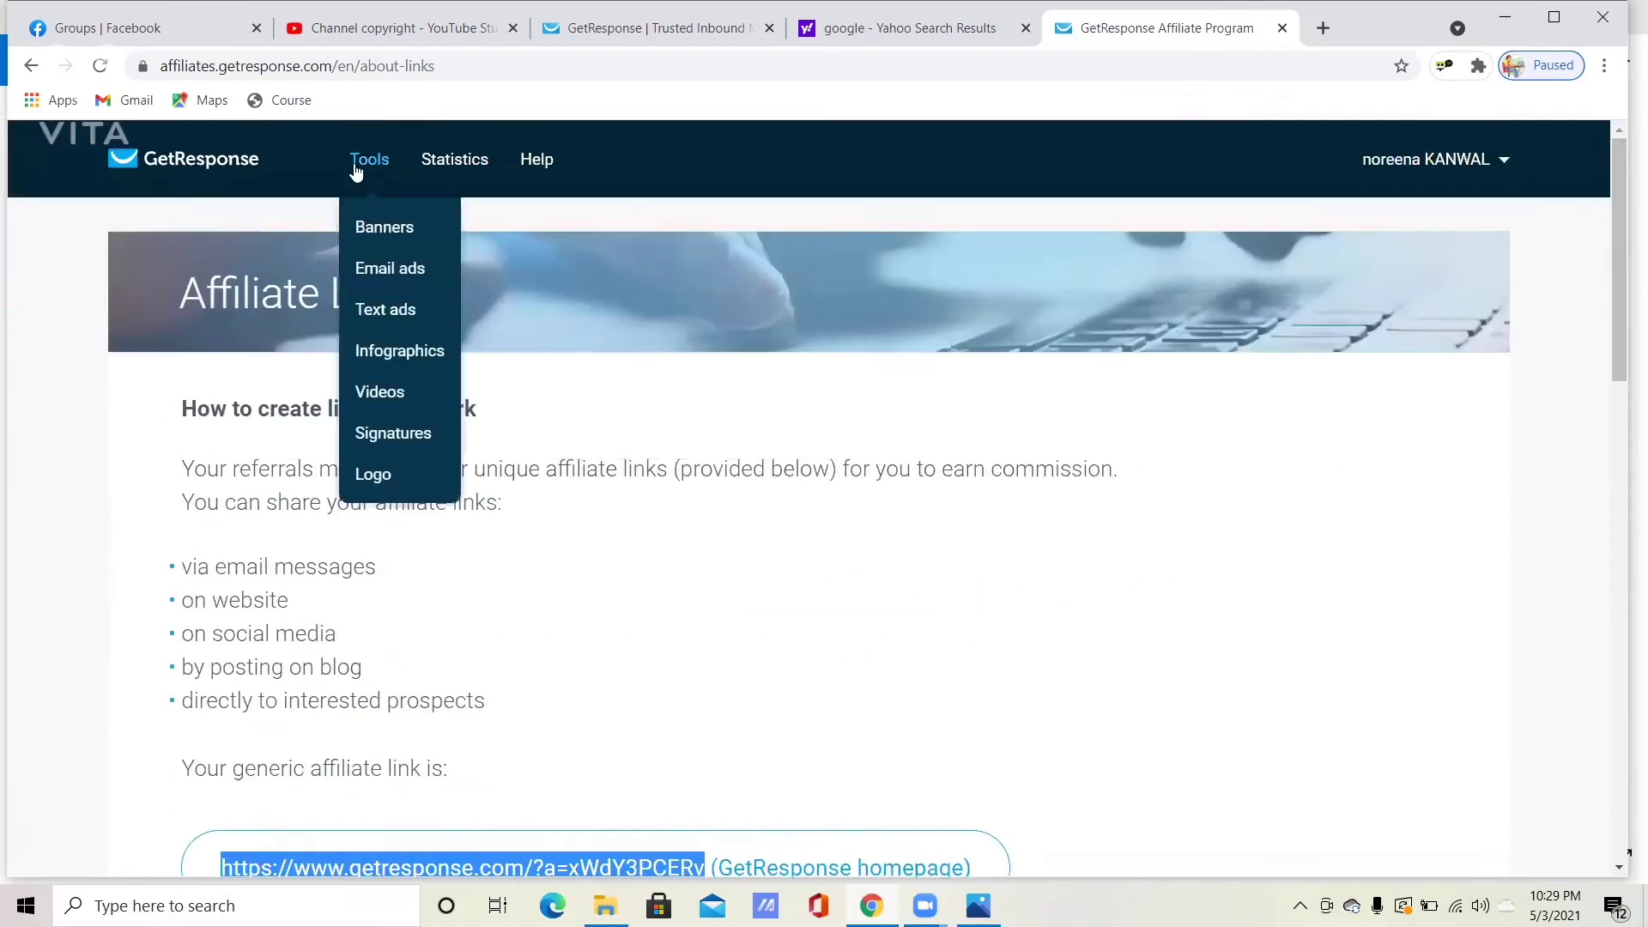
left_click(366, 225)
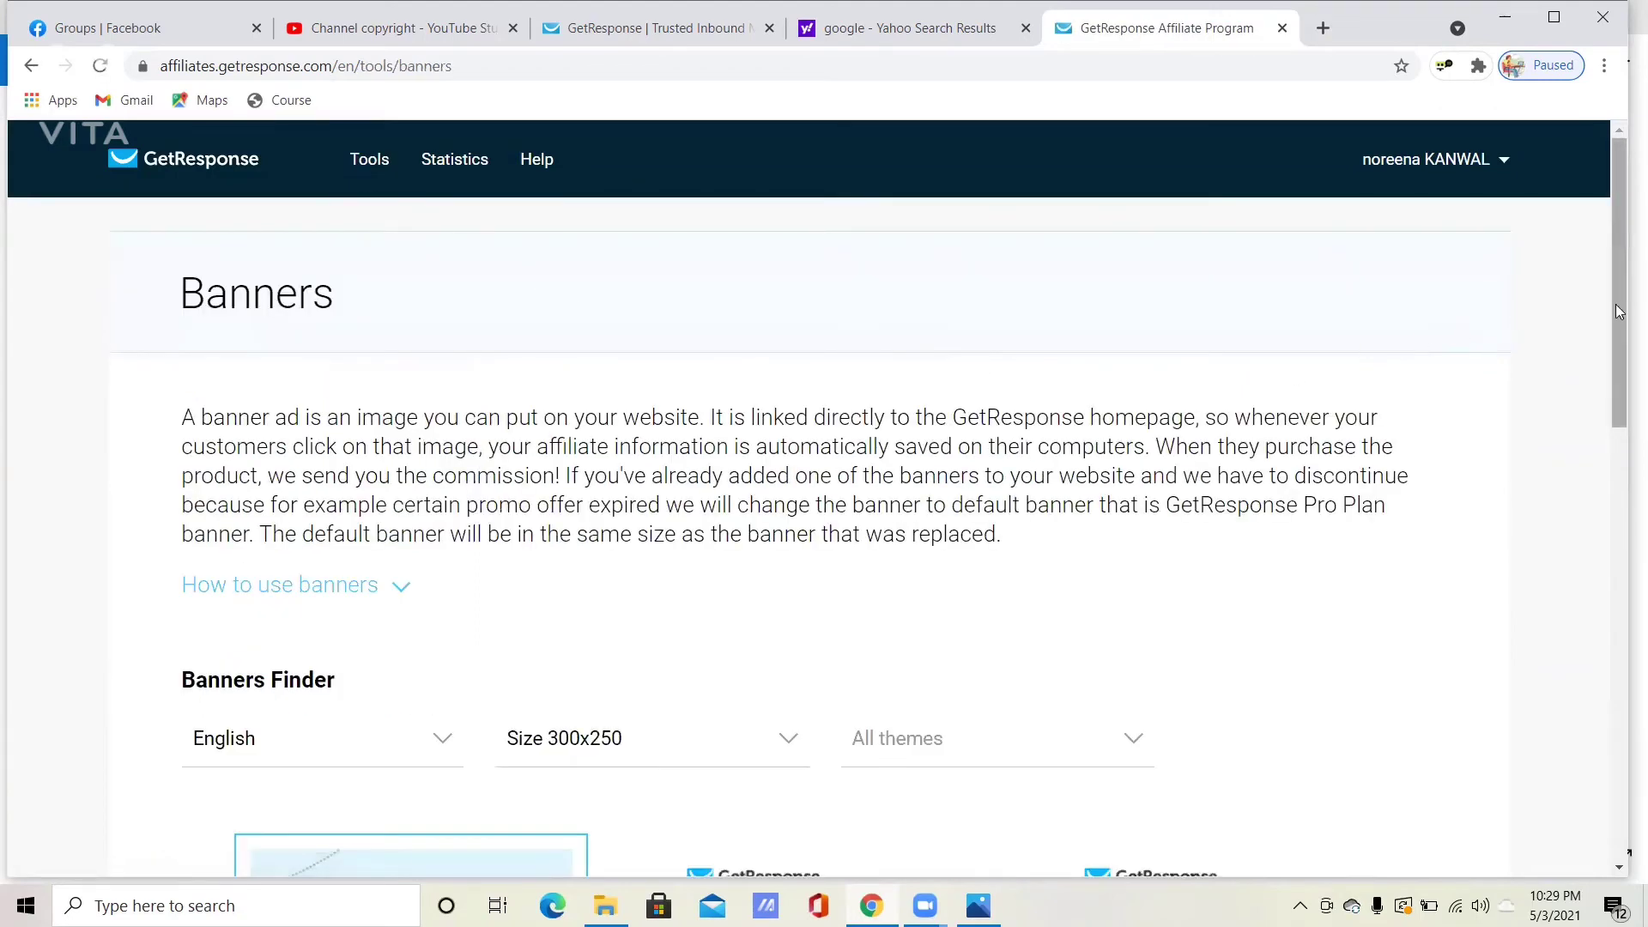
left_click_drag(1616, 304, 1623, 532)
scroll(1608, 381, "up", 2)
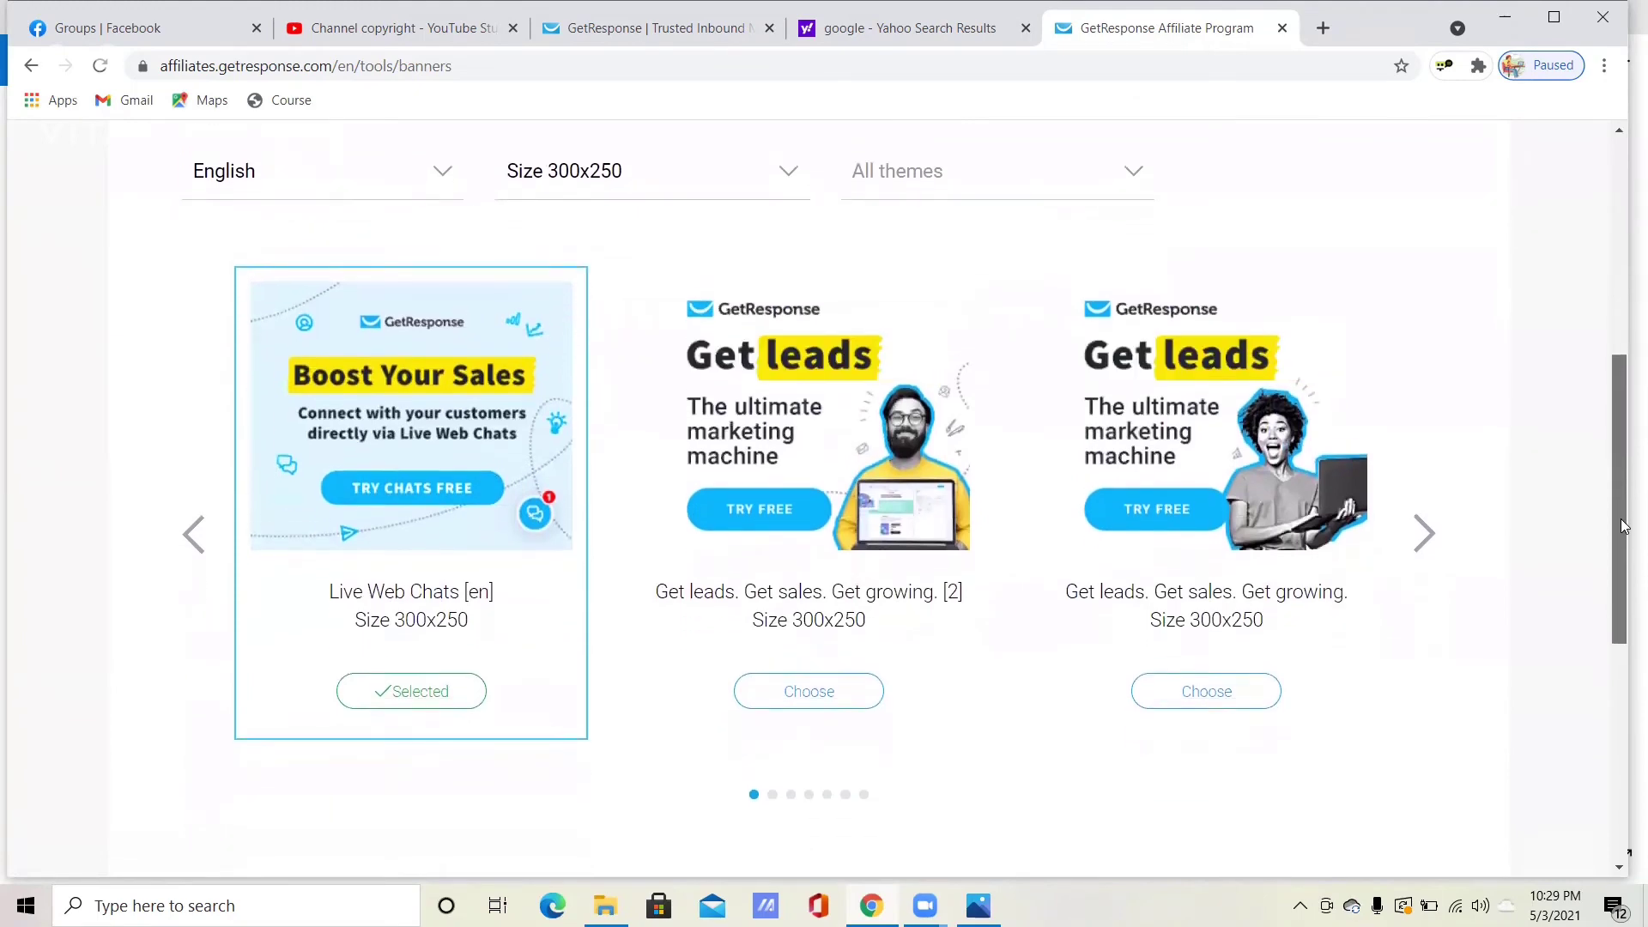
- Open the Email ads promotional tool and look through the List Building Program message
scroll(1608, 380, "up", 5)
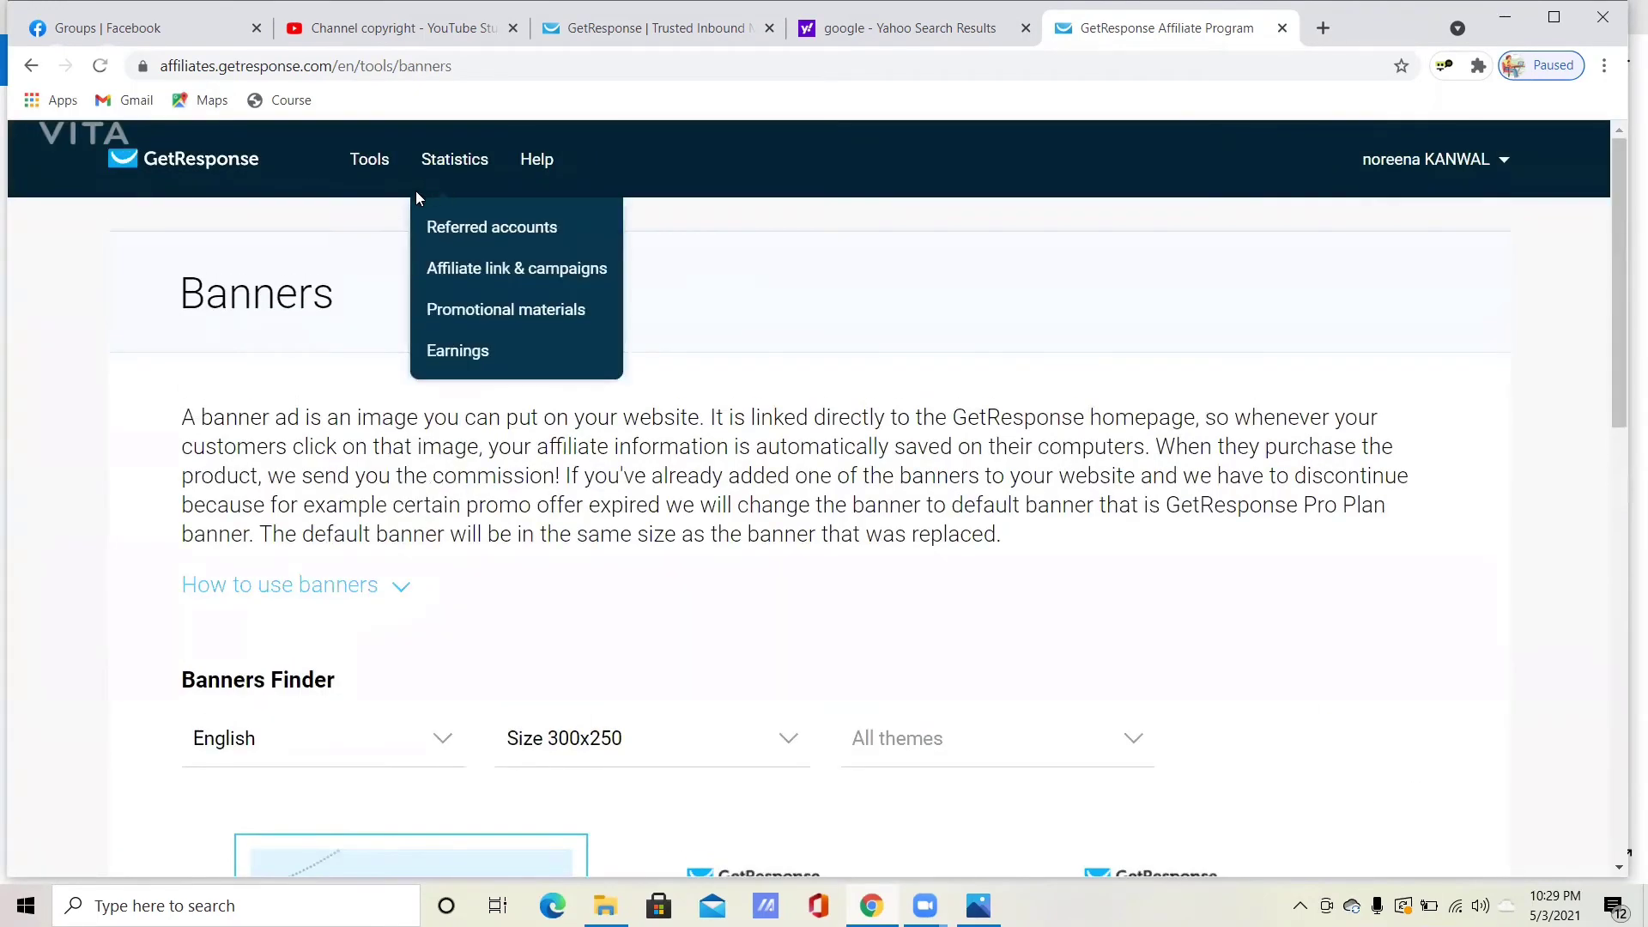
mouse_move(353, 167)
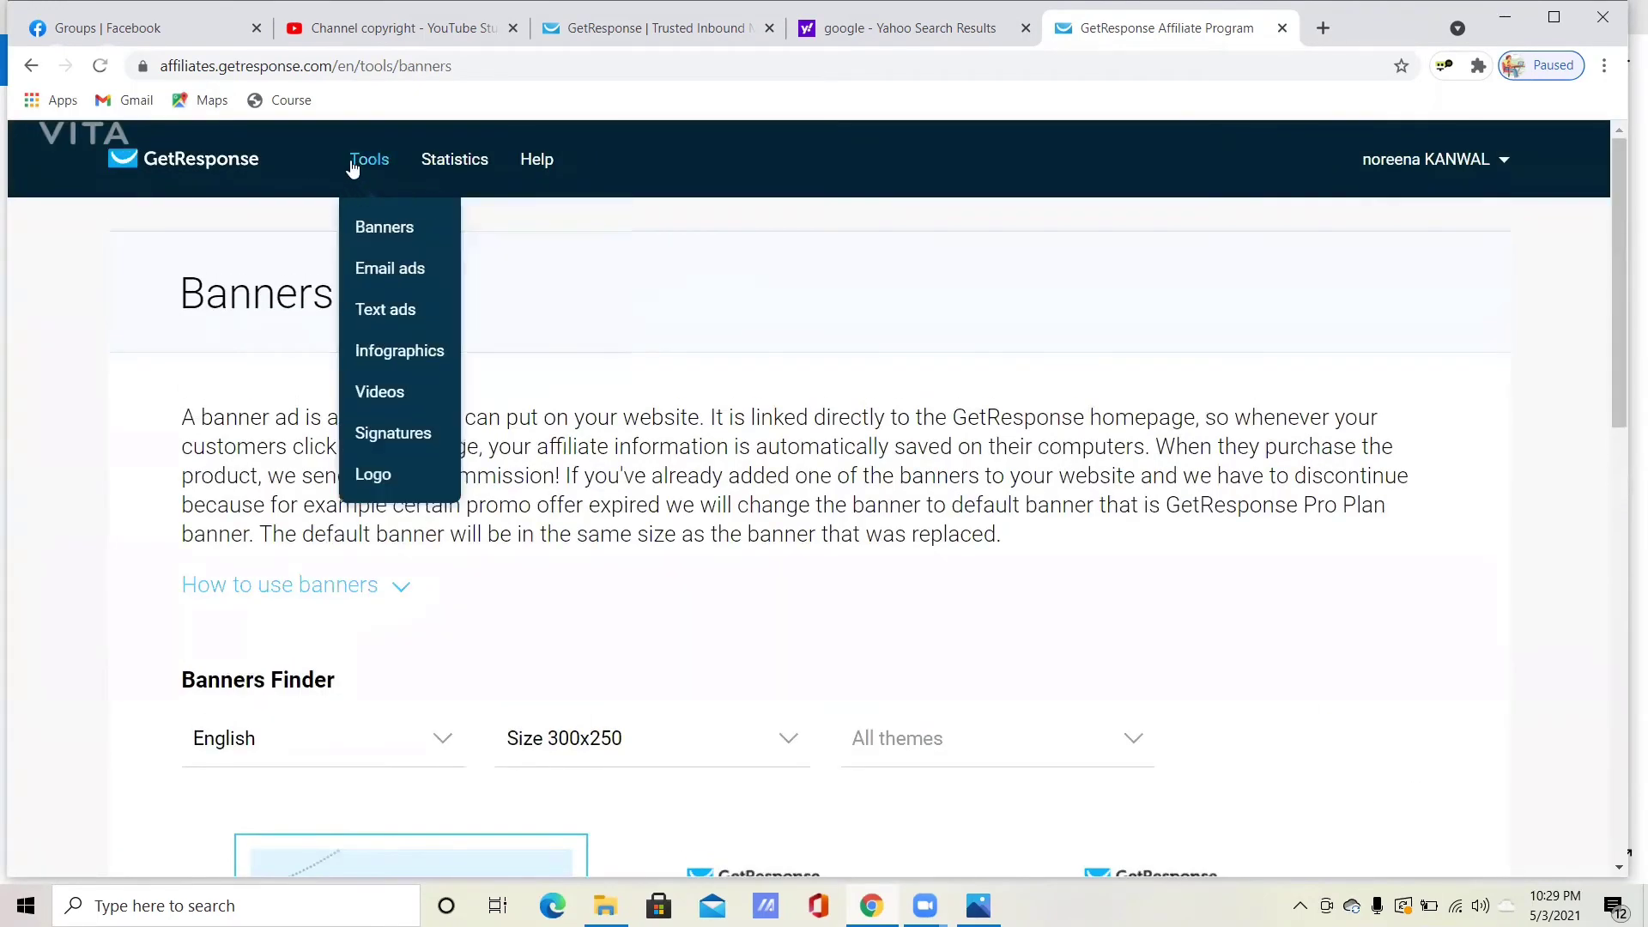
left_click(375, 276)
mouse_move(1406, 213)
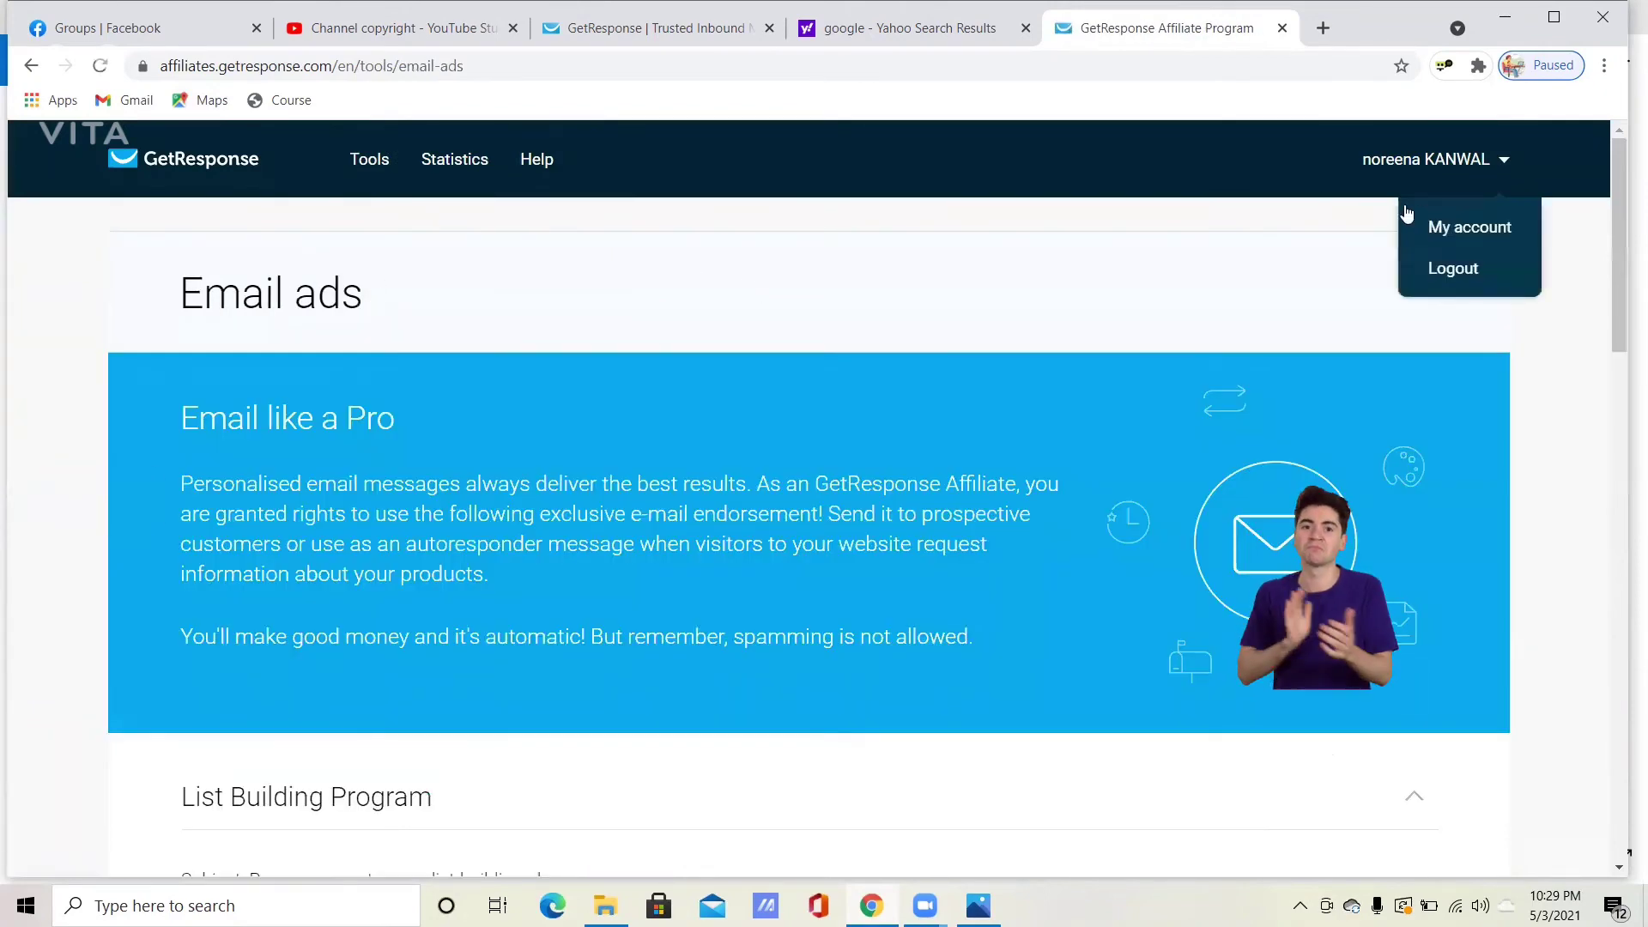
left_click_drag(1614, 258, 1585, 430)
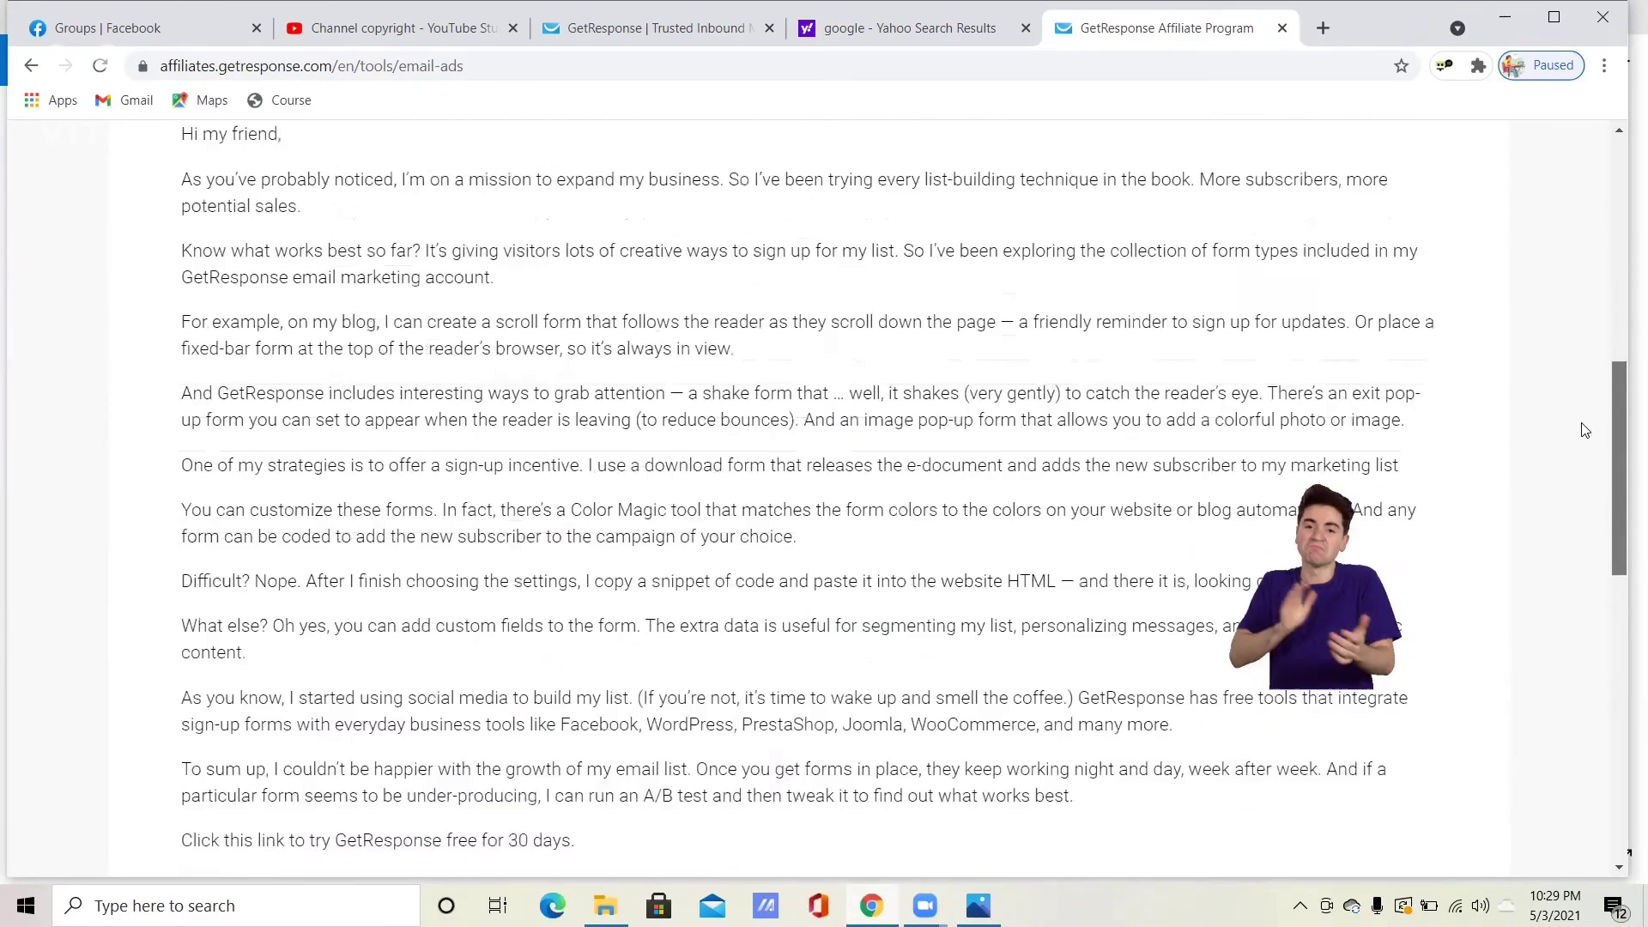
- Open the Infographics promotional tool and review the infographics available for affiliates
scroll(1564, 294, "up", 8)
mouse_move(424, 184)
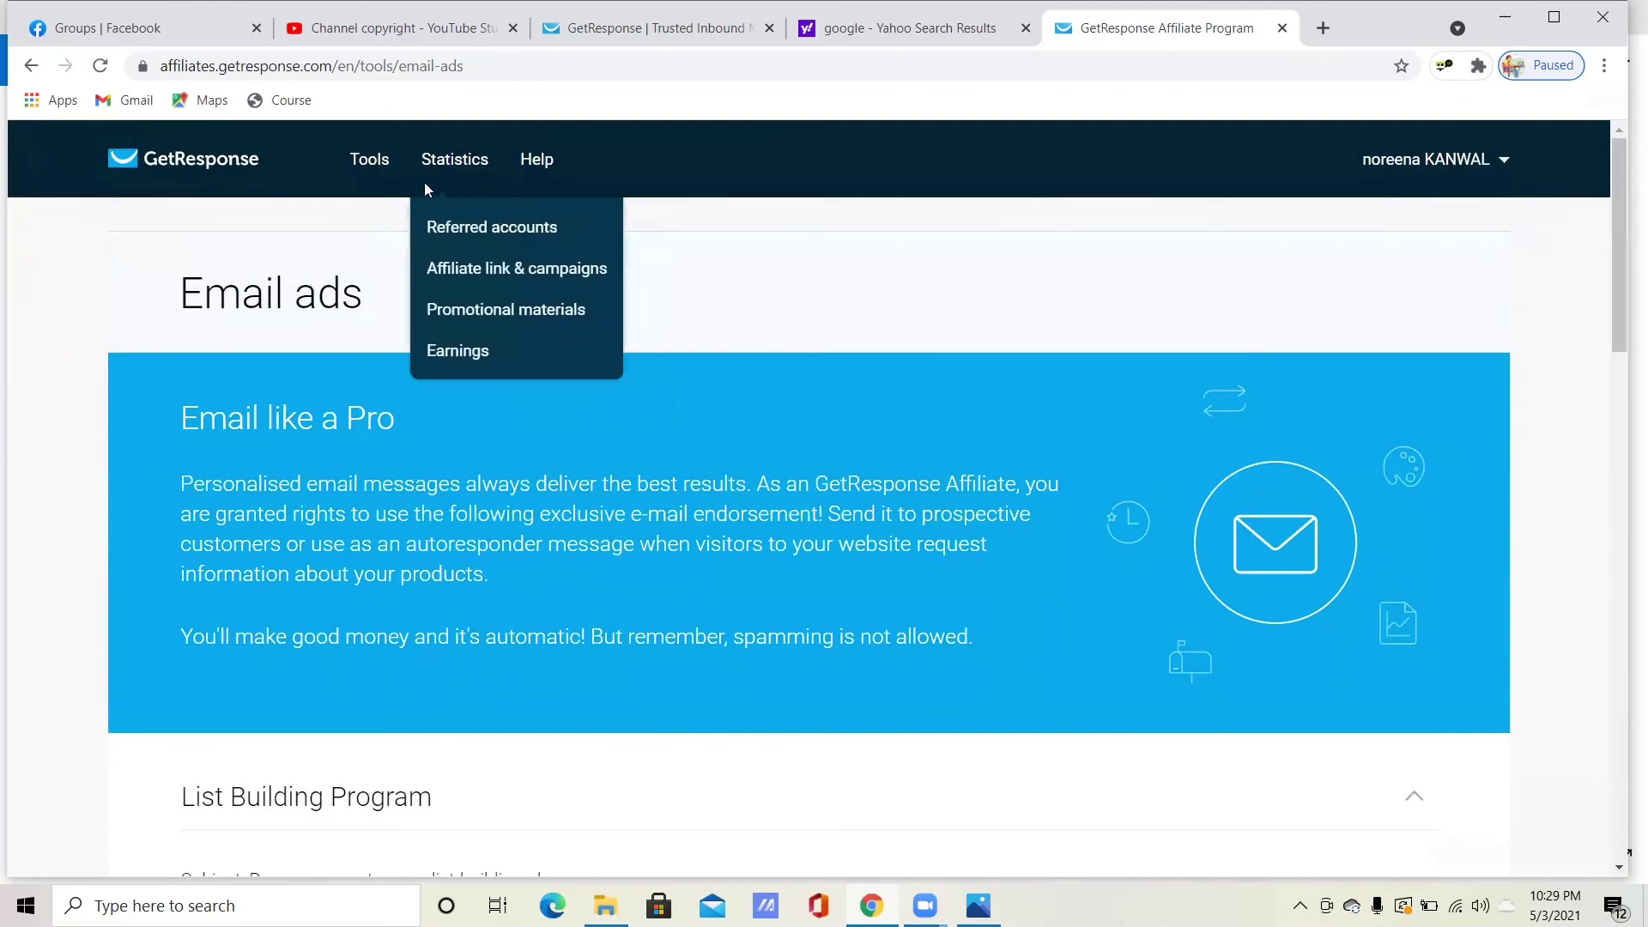
mouse_move(351, 177)
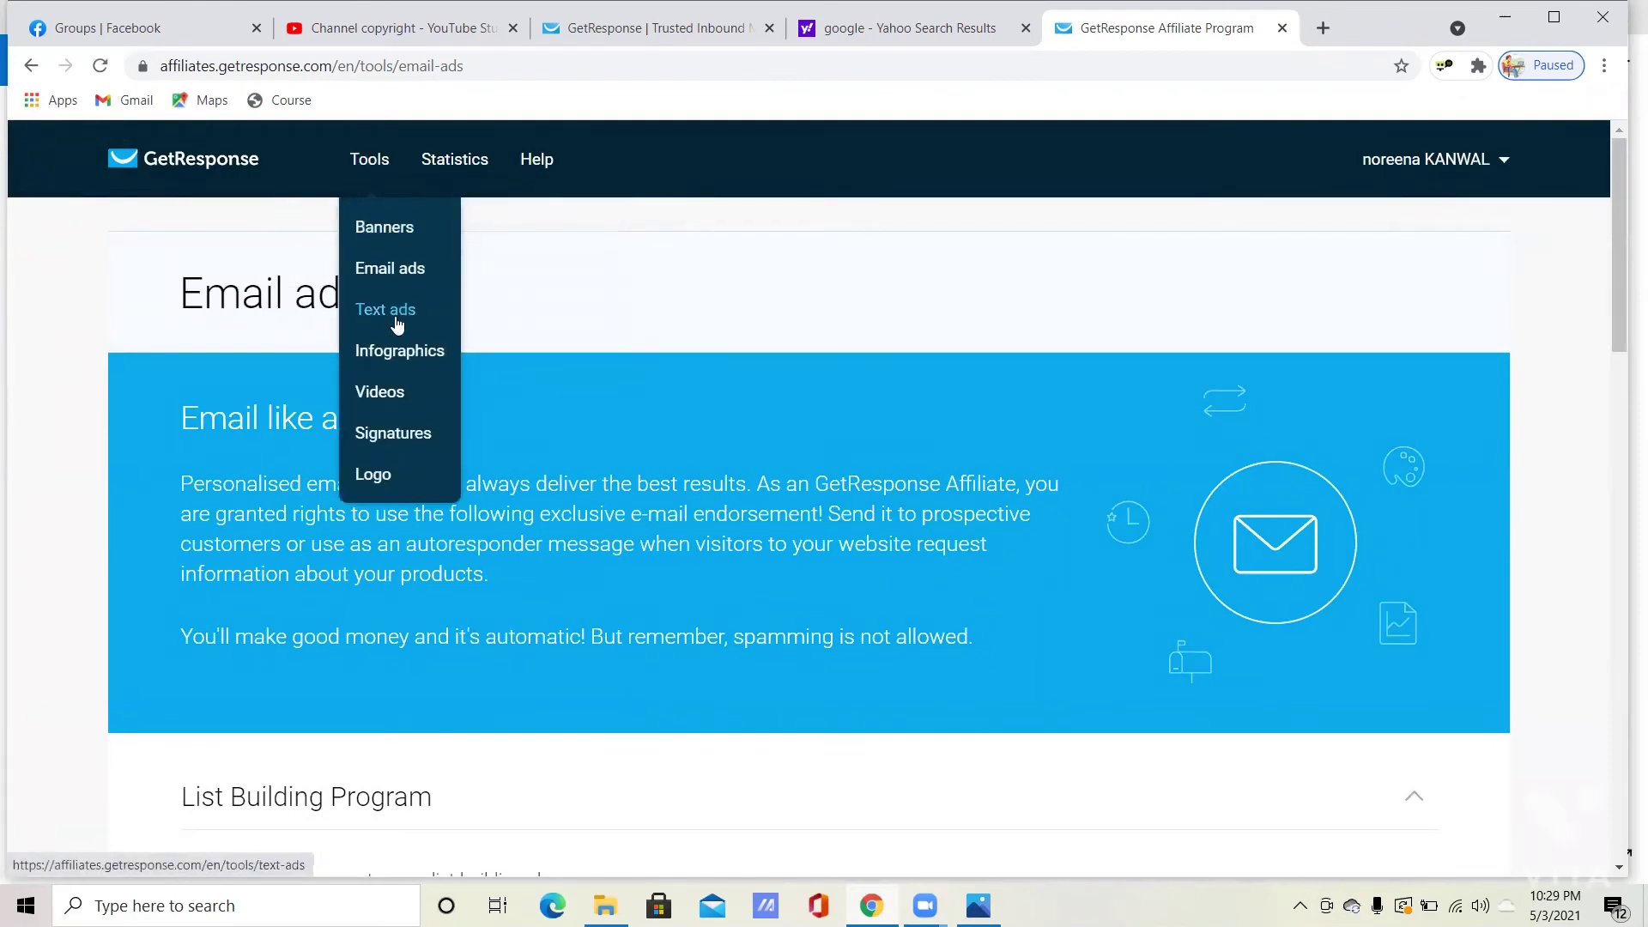
left_click(400, 352)
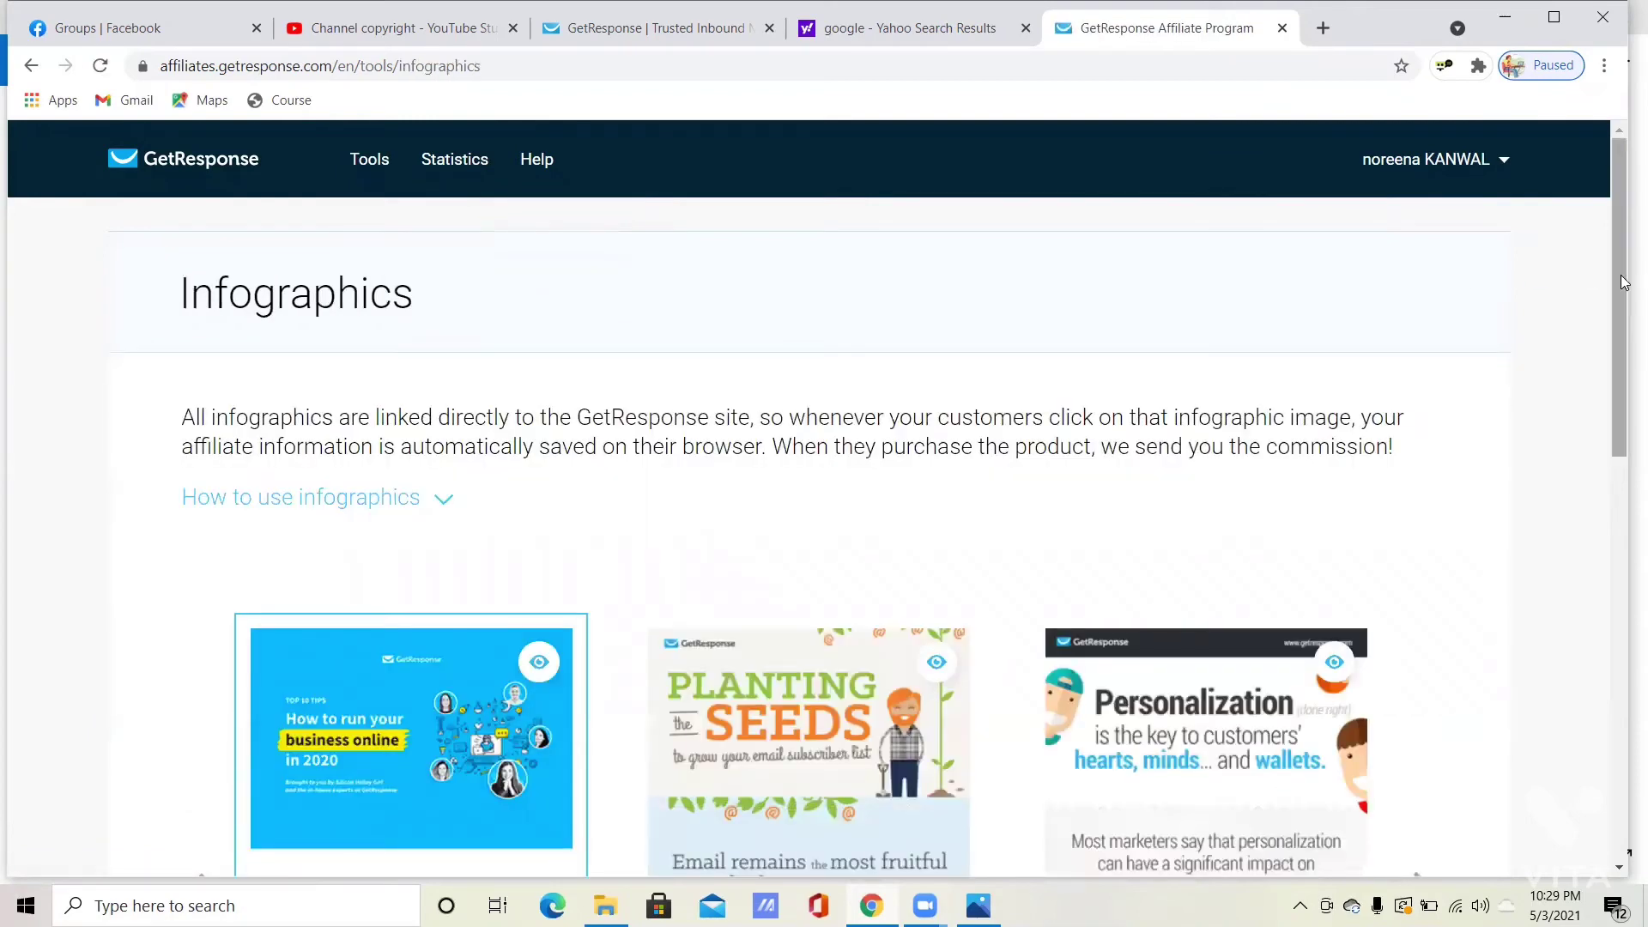
left_click_drag(1625, 292, 1623, 471)
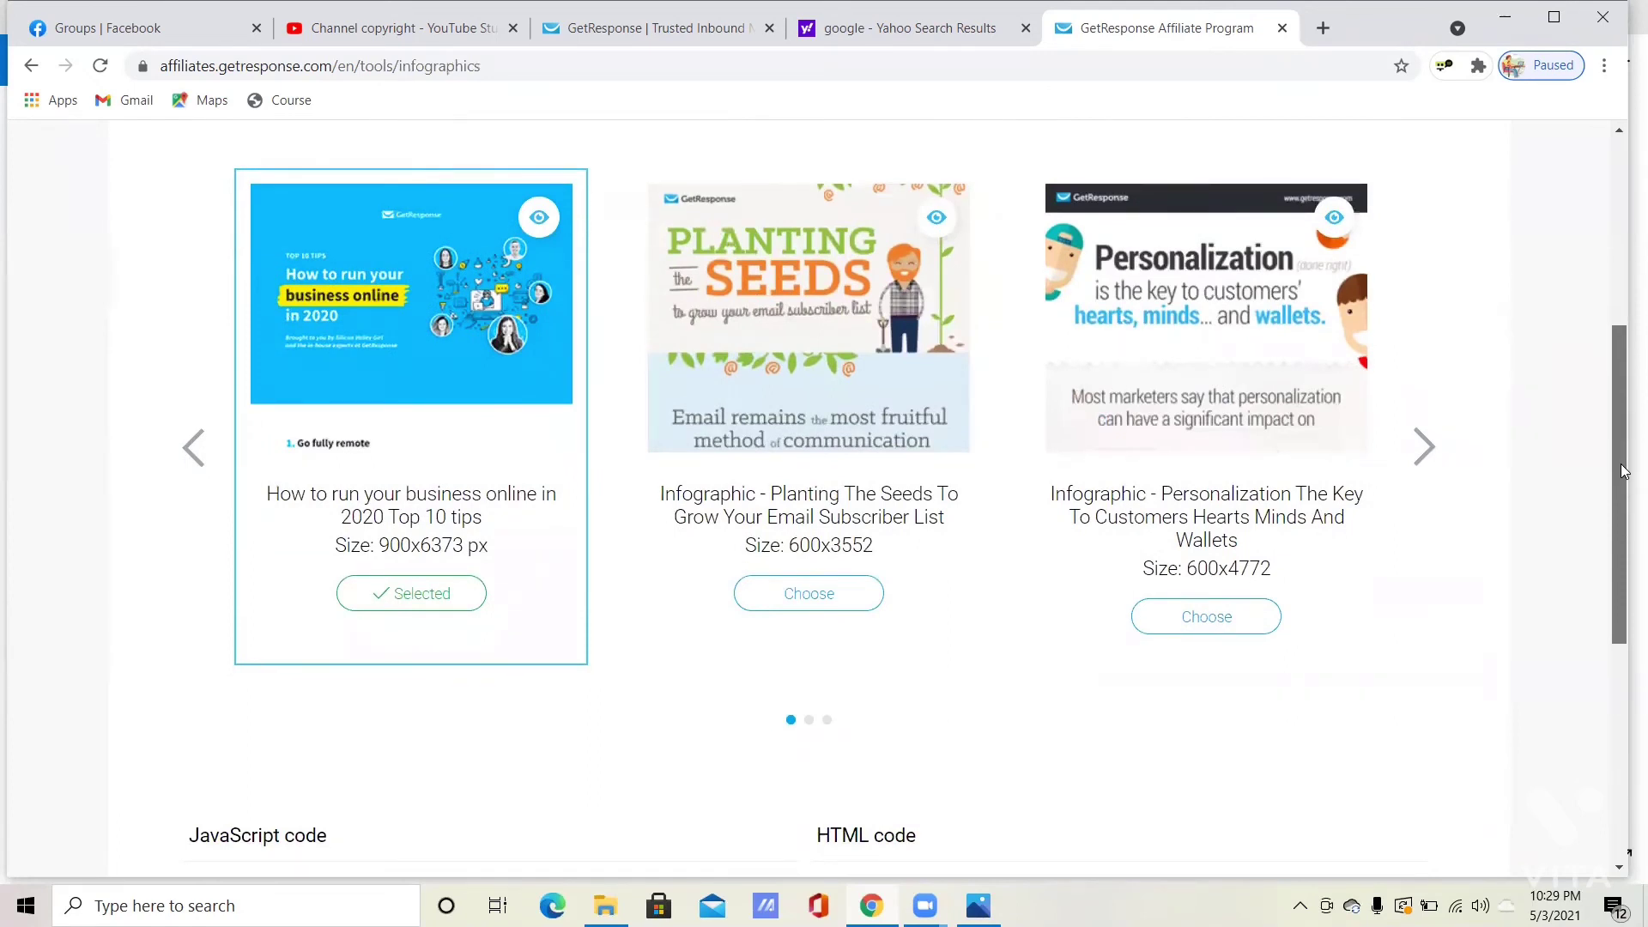
- Open the Videos promotional tool and look over the videos available for affiliates
left_click_drag(1623, 471, 1584, 219)
mouse_move(358, 153)
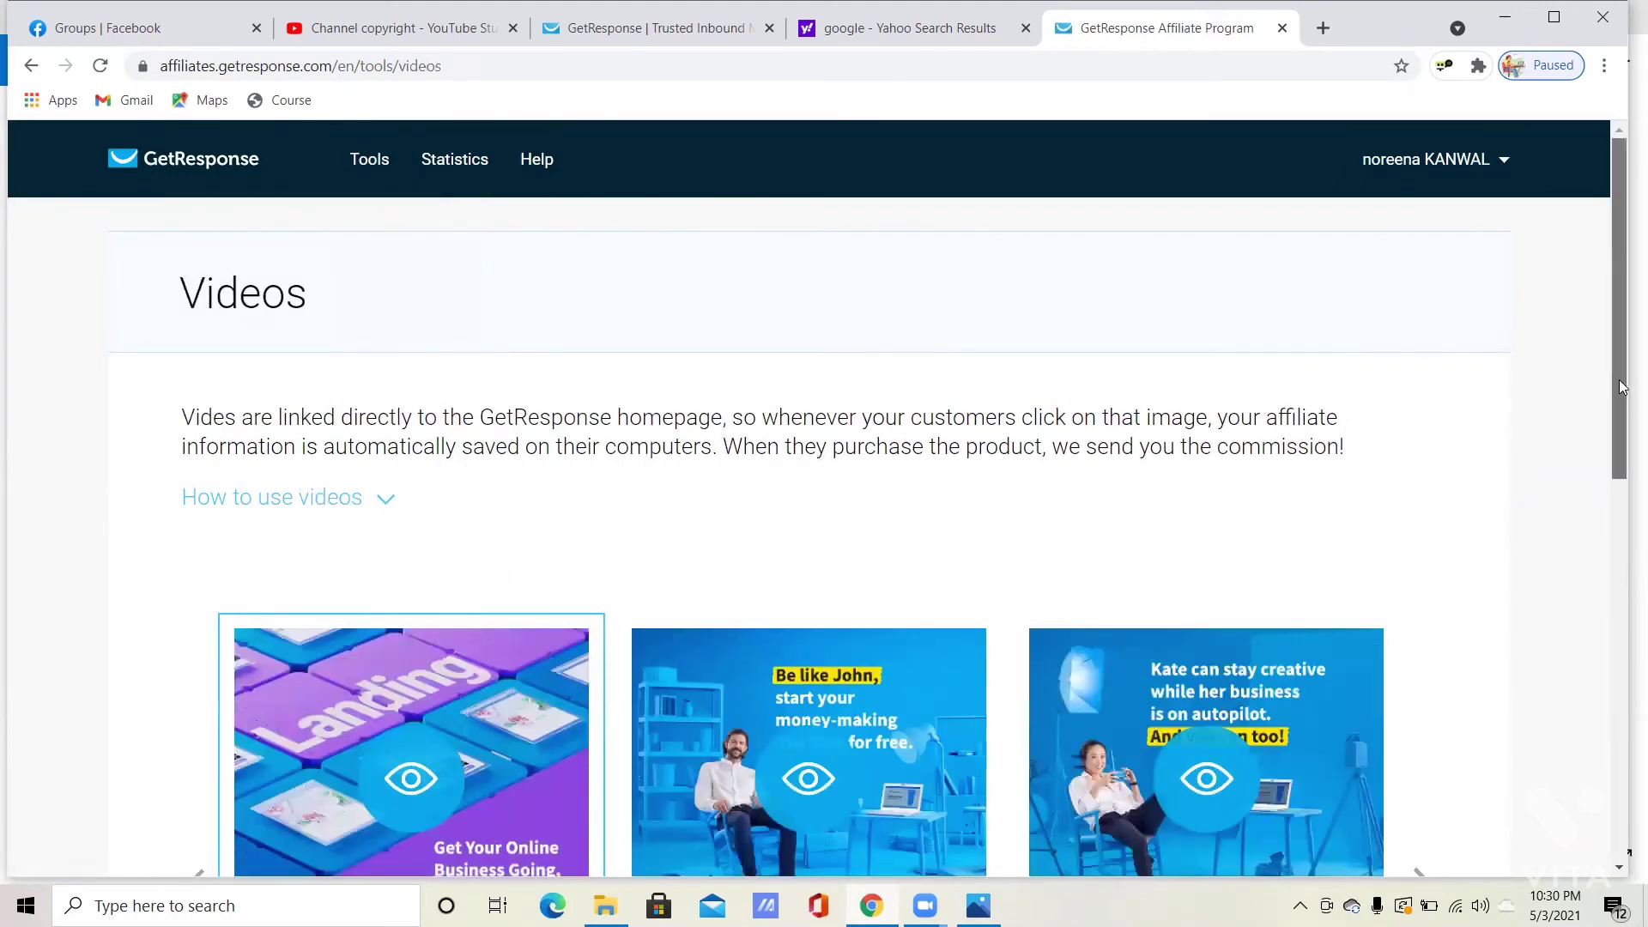
left_click_drag(1619, 379, 1614, 332)
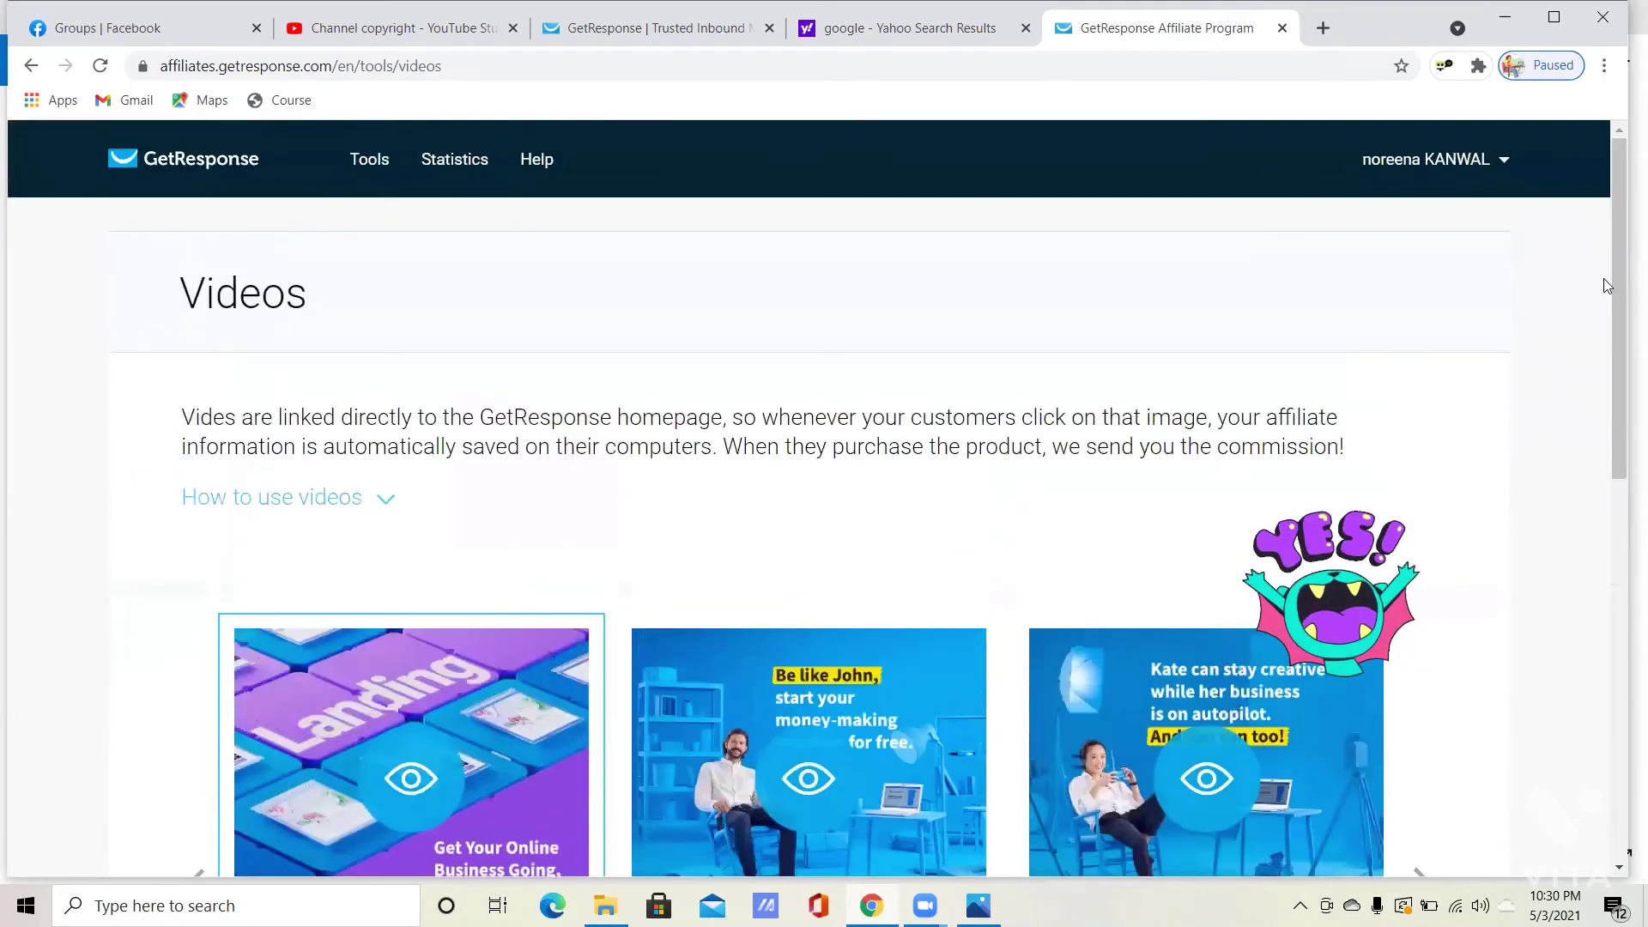
- Open the GetResponse Logo page and review the logo usage rules and download option
mouse_move(455, 172)
mouse_move(369, 167)
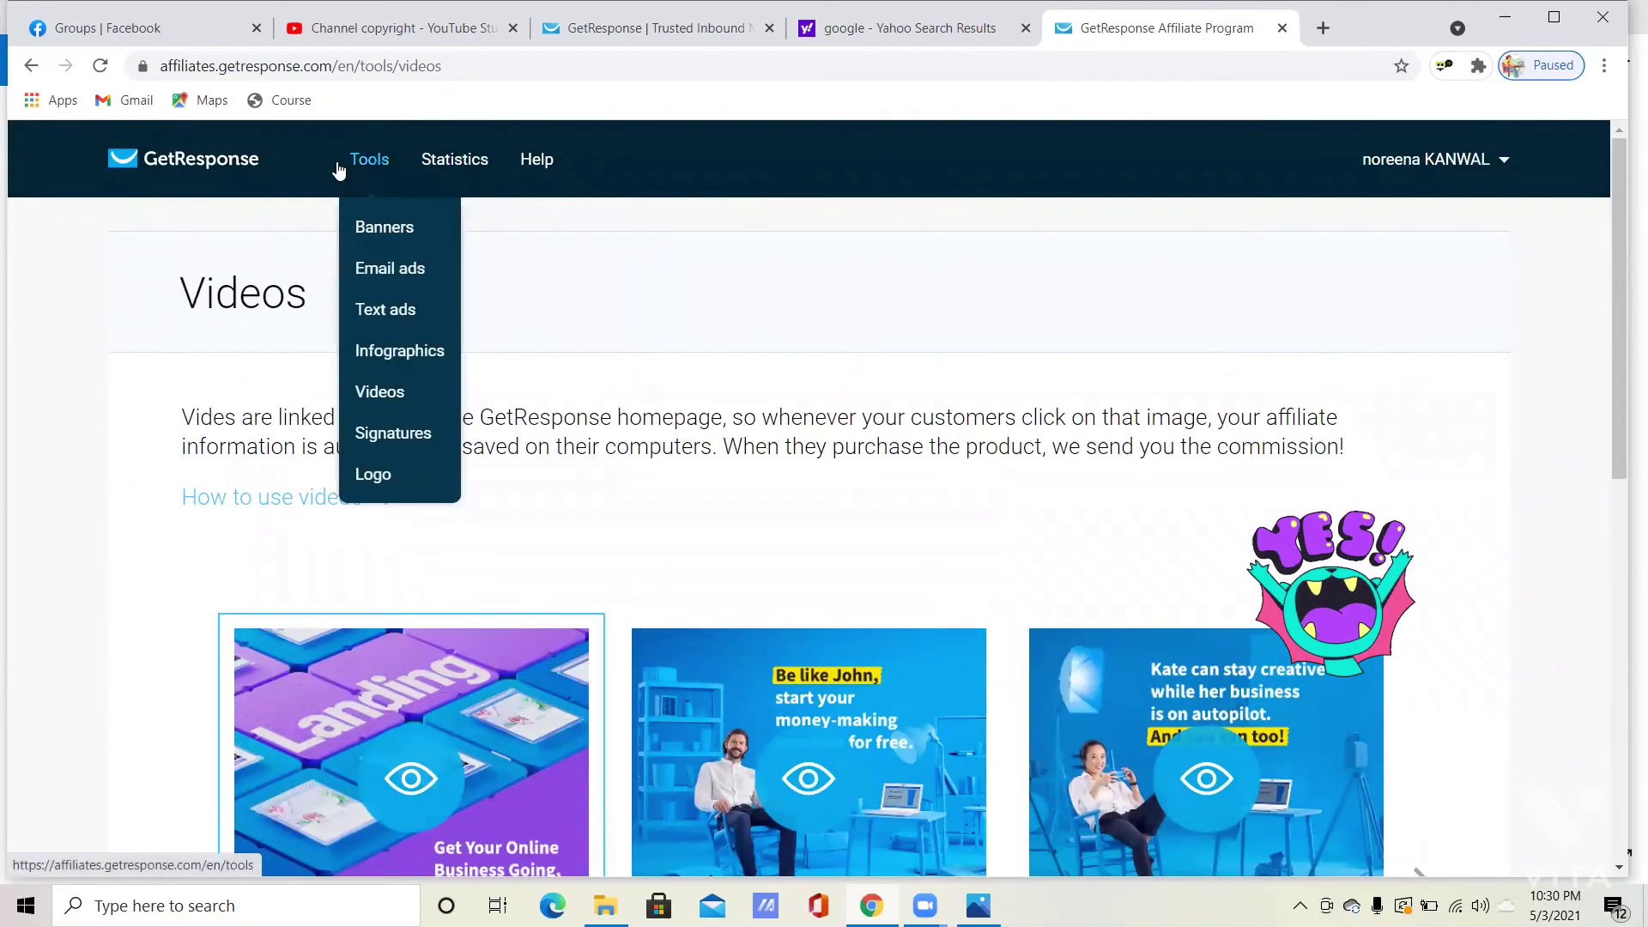
left_click(373, 473)
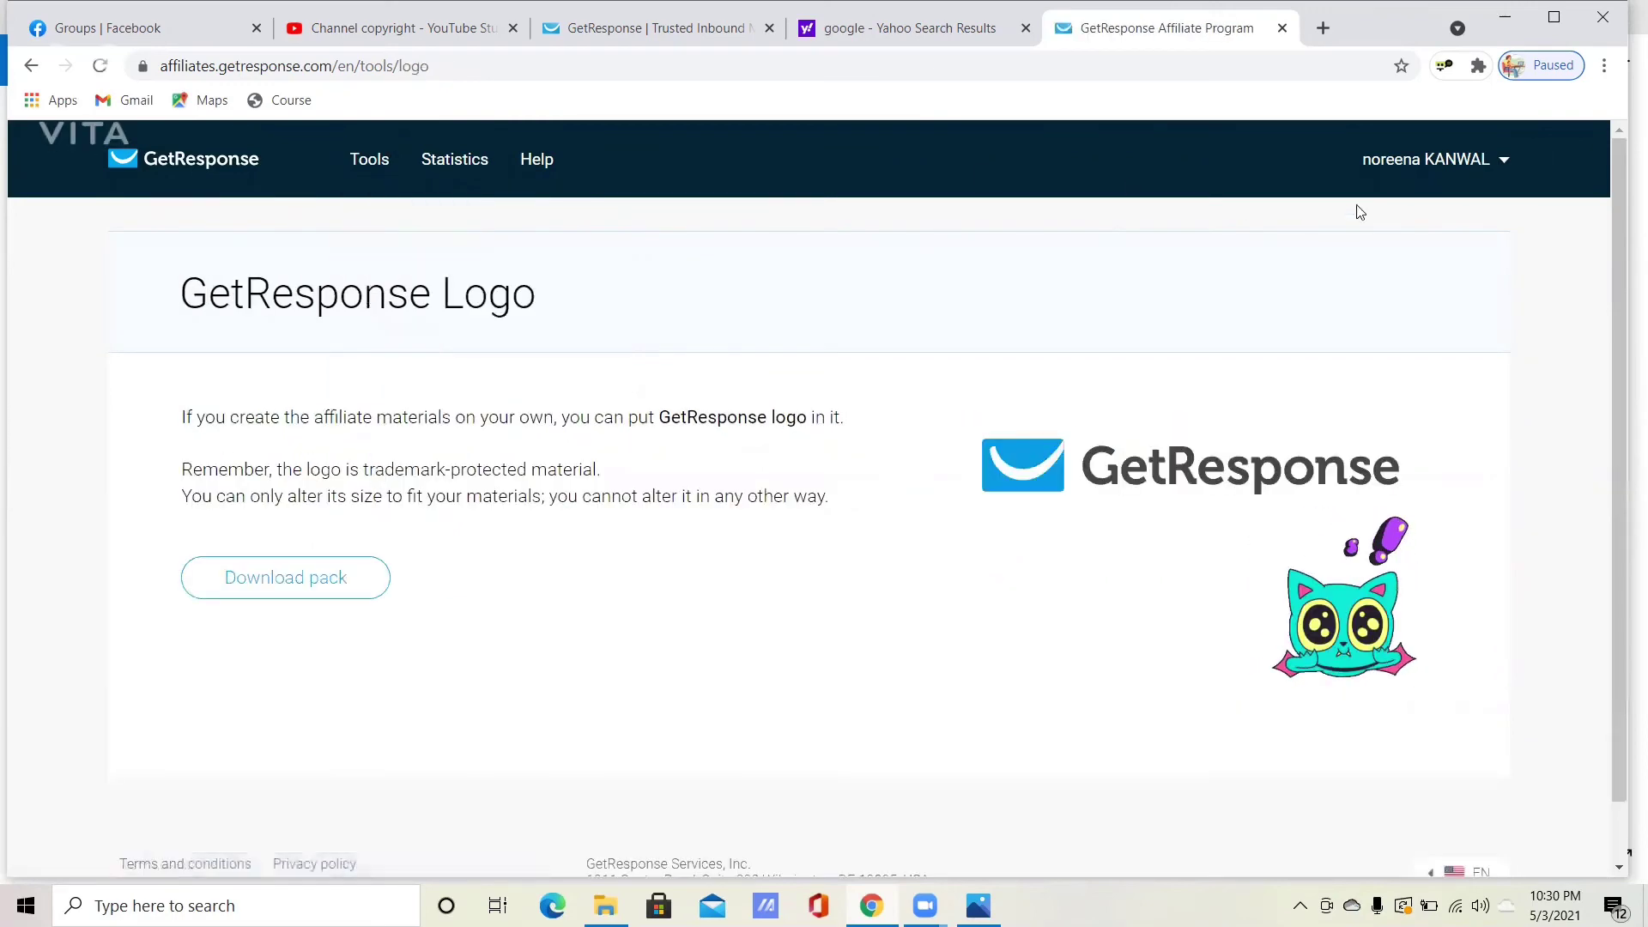
left_click_drag(1620, 264, 1624, 468)
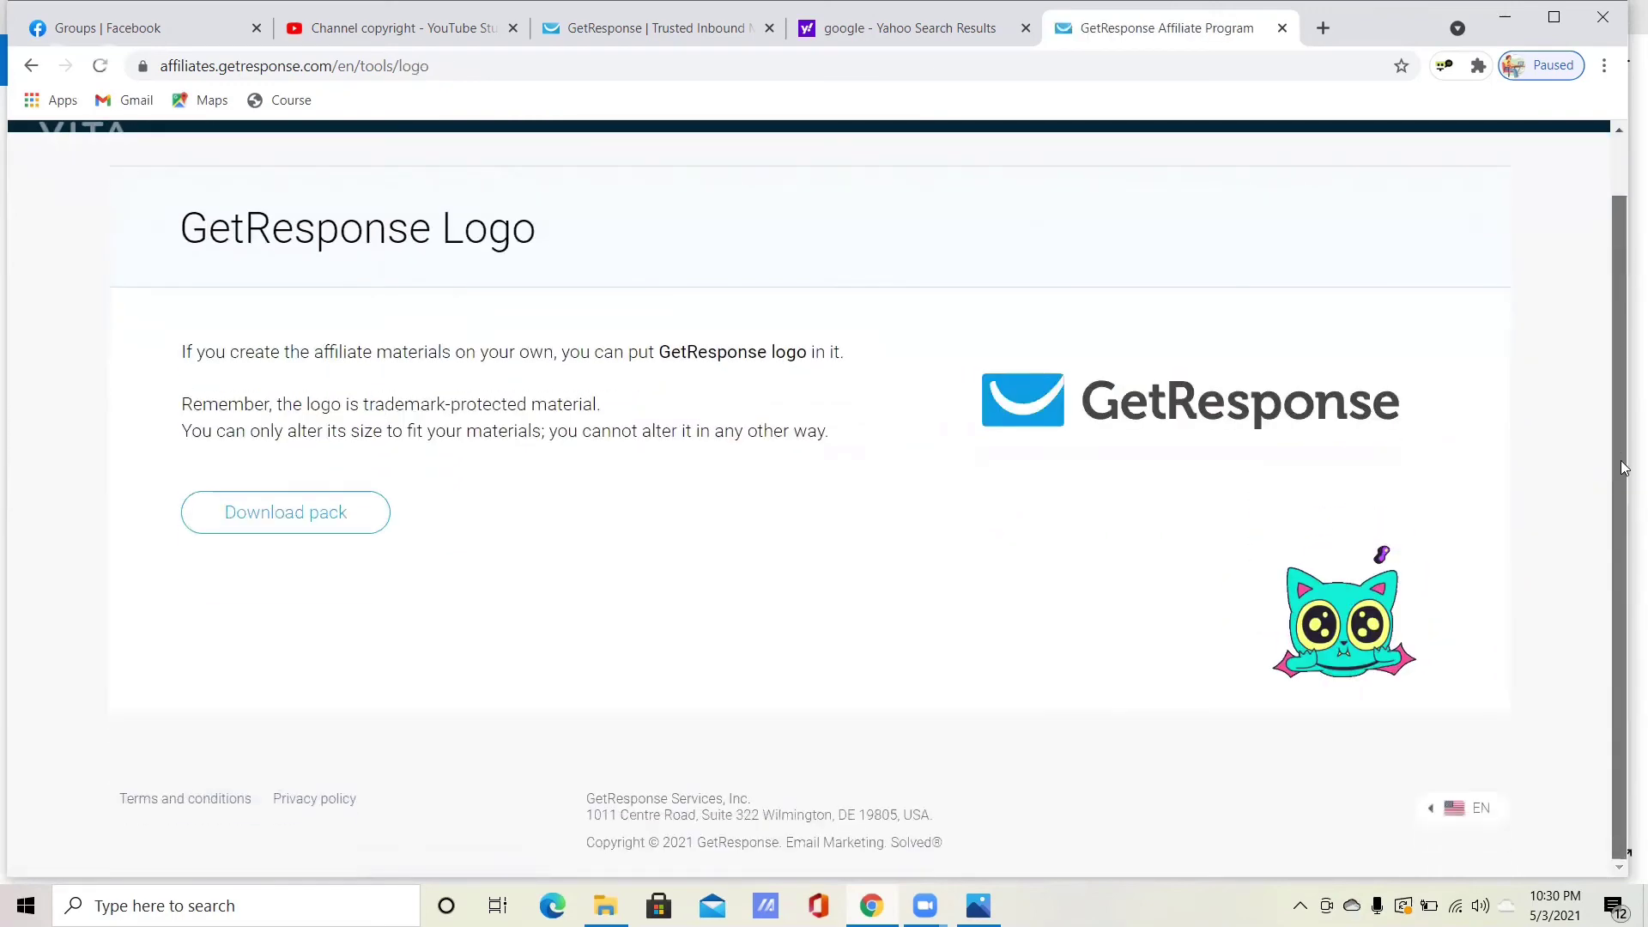
left_click_drag(1619, 286, 1570, 126)
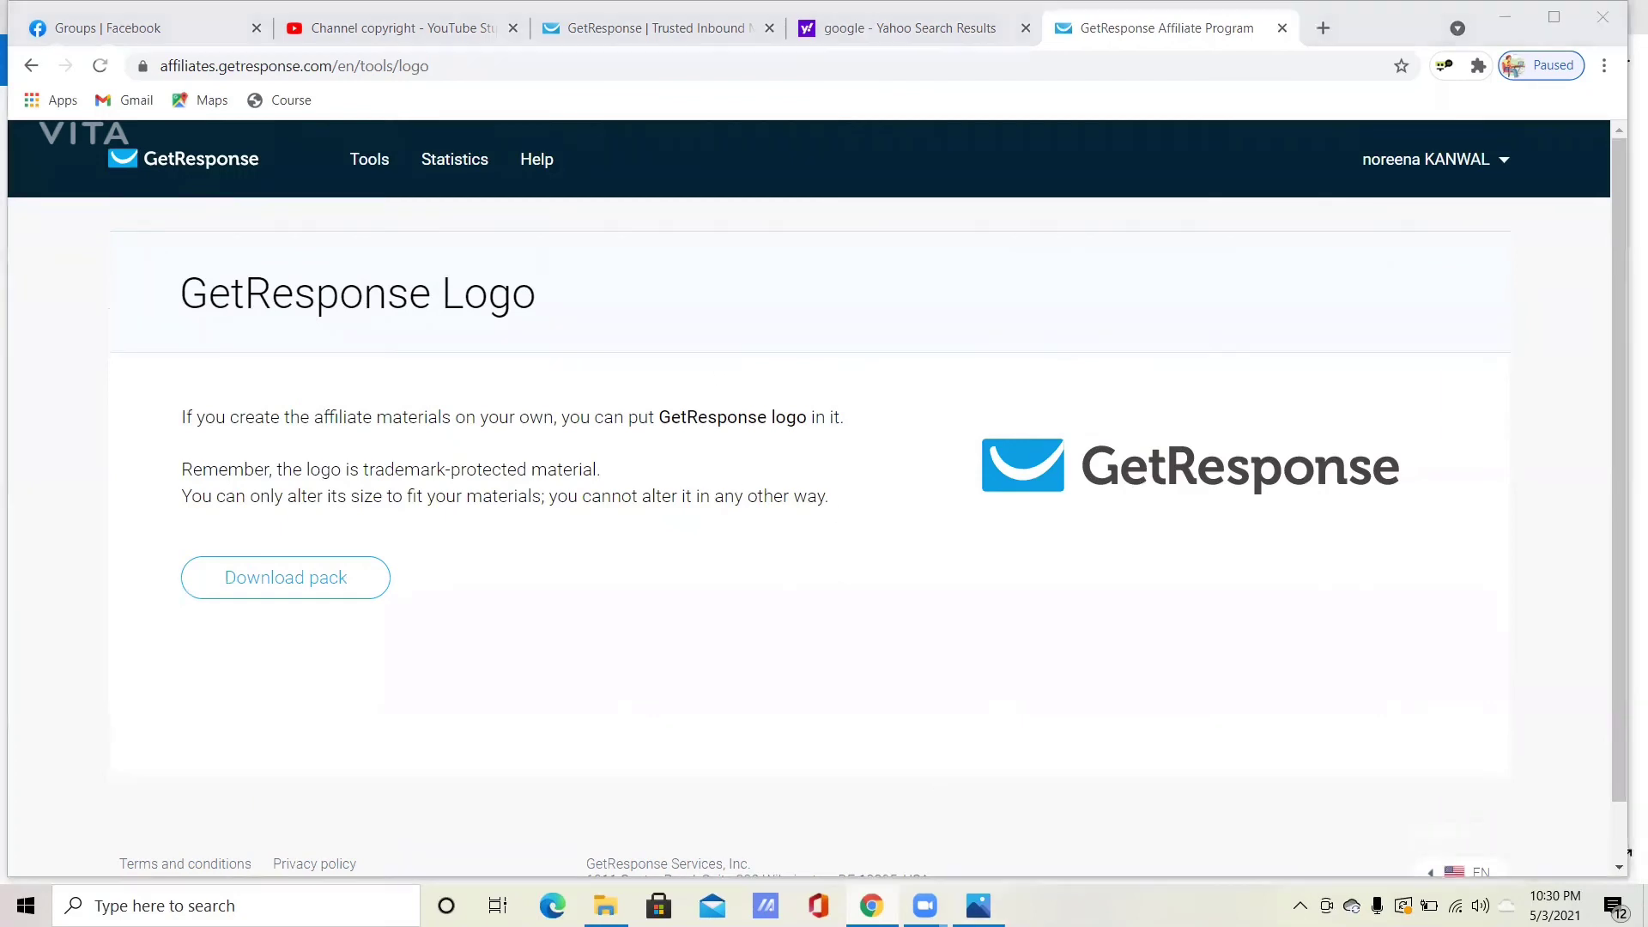
- Switch to the Photos app showing the Passive Income image
key("alt+Tab")
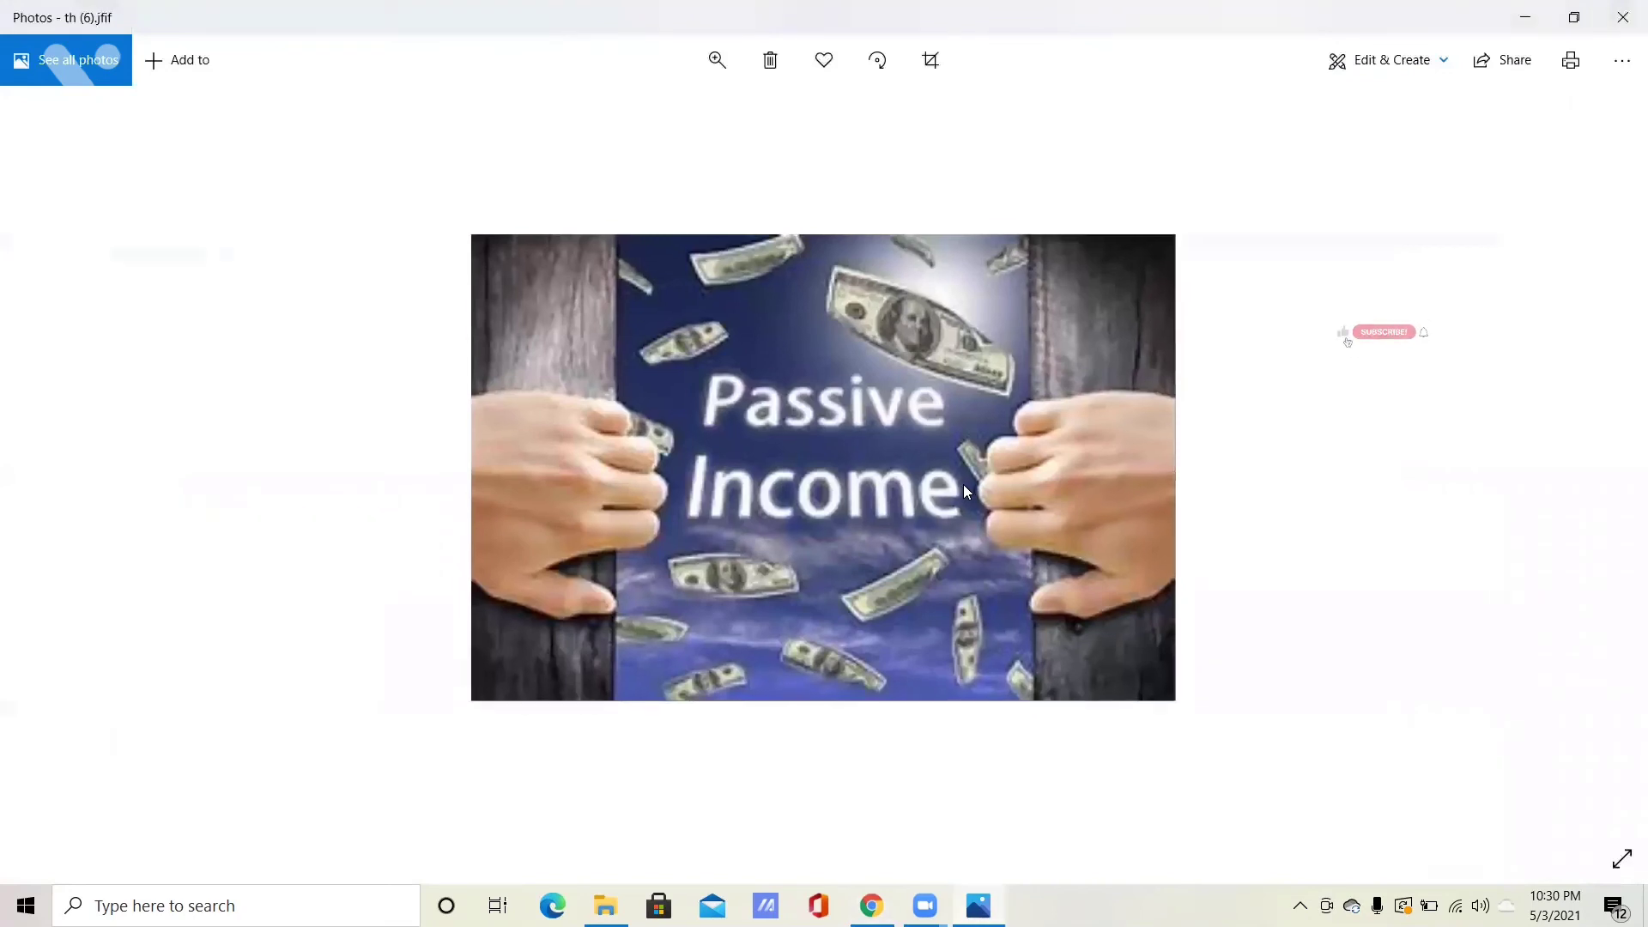